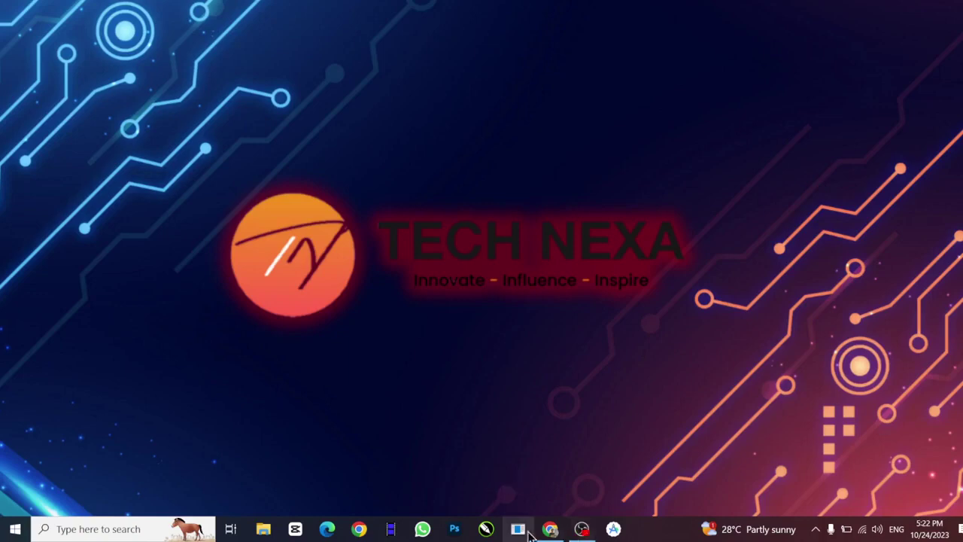
- Bring Chrome forward on the Figma recents tab and scroll through it
click(560, 529)
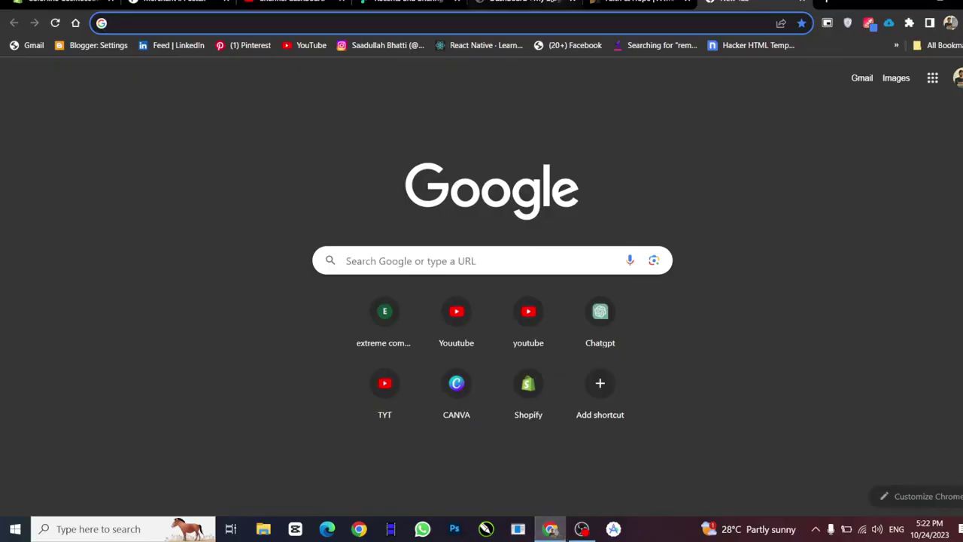
click(406, 4)
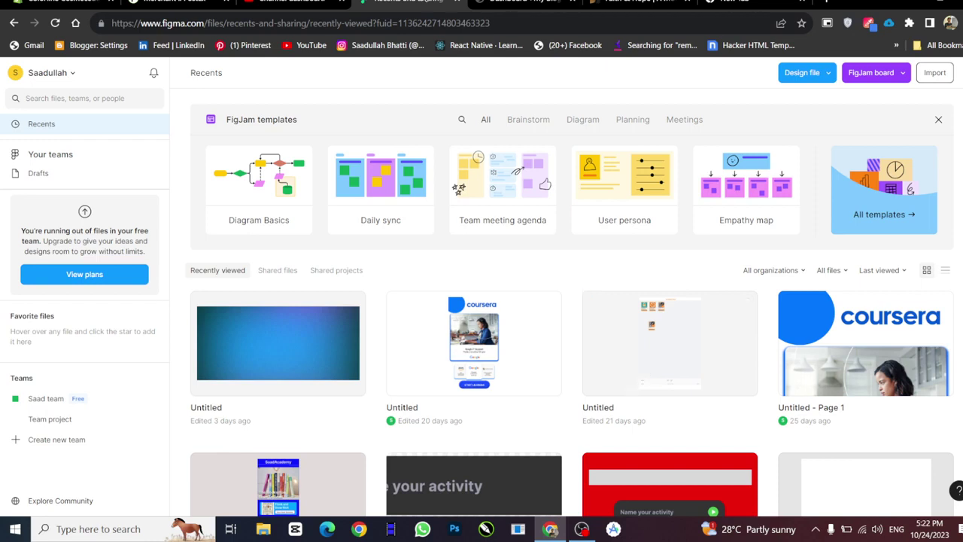
scroll(482, 226, down, 1)
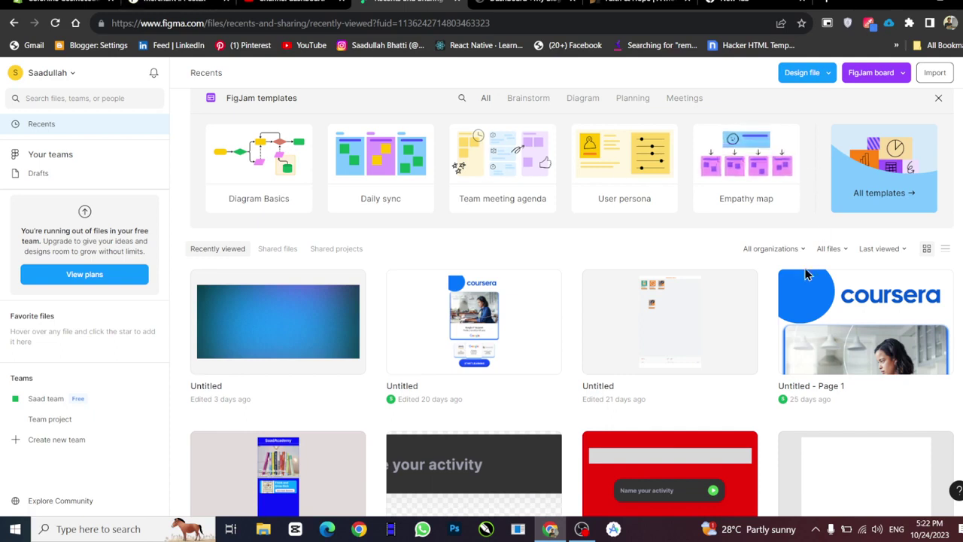
mouse_move(669, 344)
mouse_move(670, 322)
scroll(549, 354, up, 1)
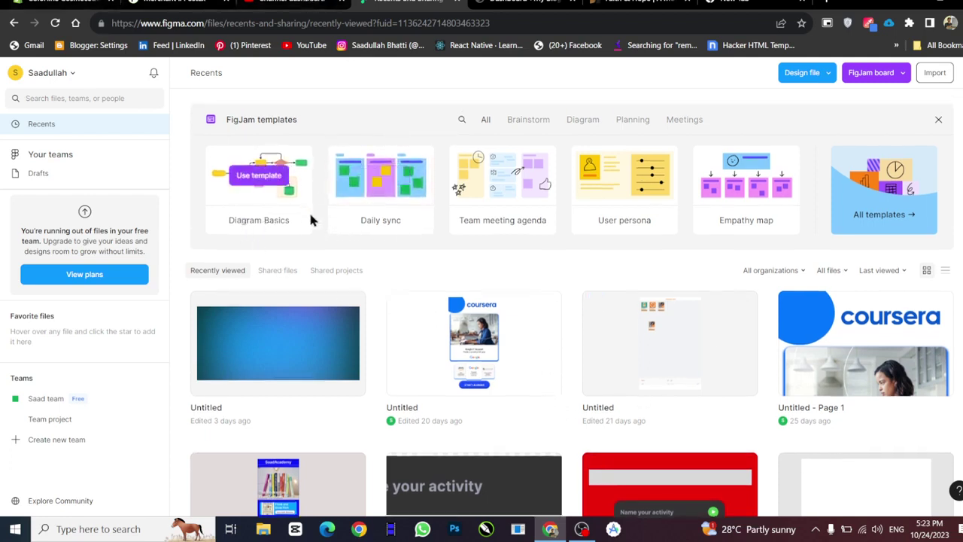
mouse_move(734, 2)
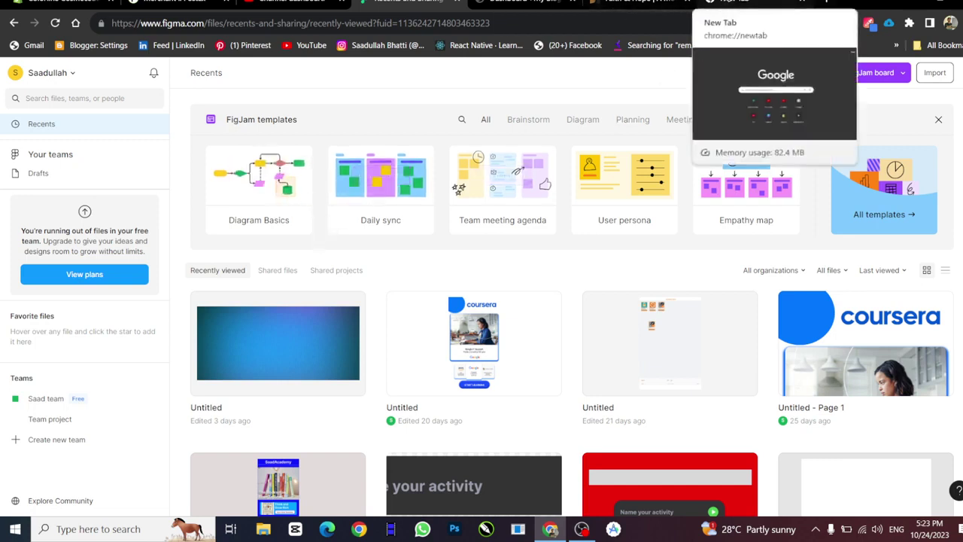
- Load figma in a new tab, close the unused dashboard tab, and scroll the Recents grid
click(734, 3)
click(360, 22)
text(f)
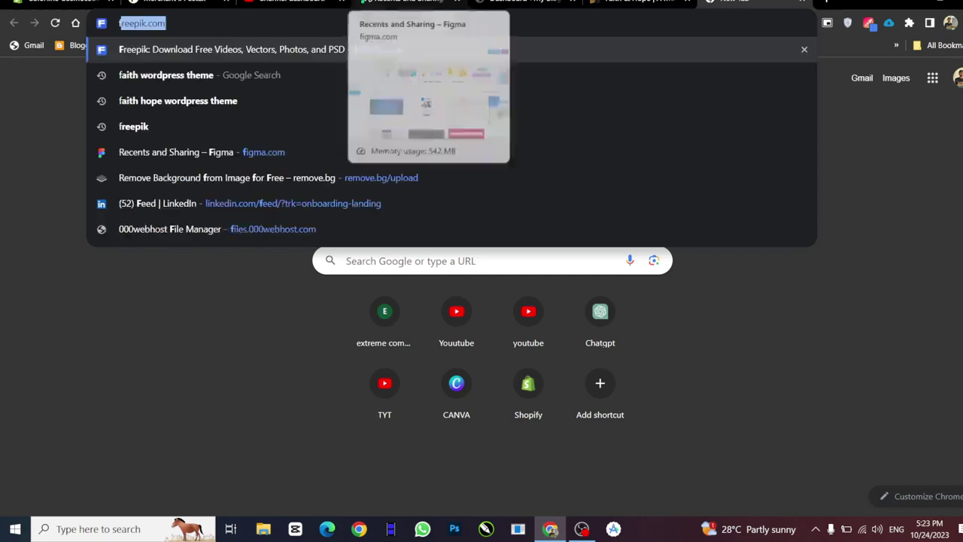
text(igma)
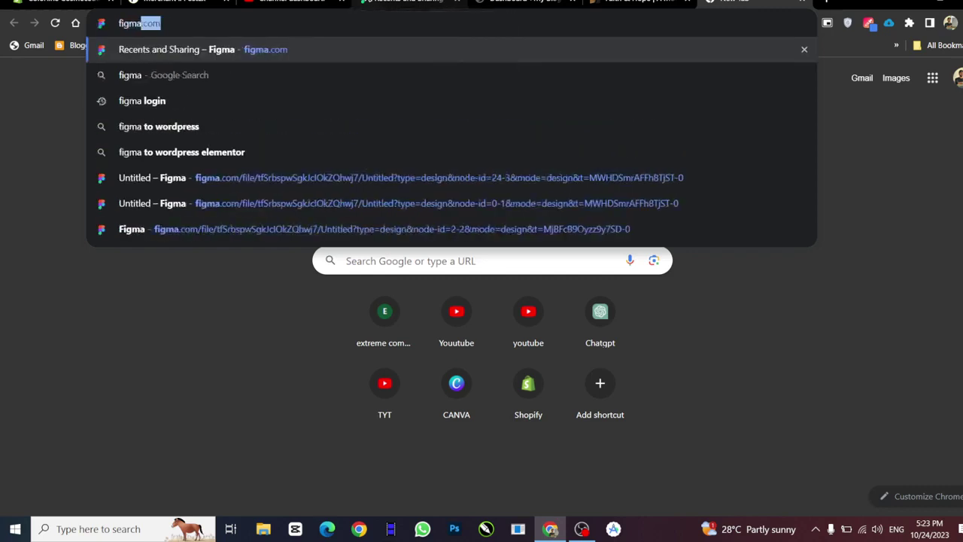
key(Return)
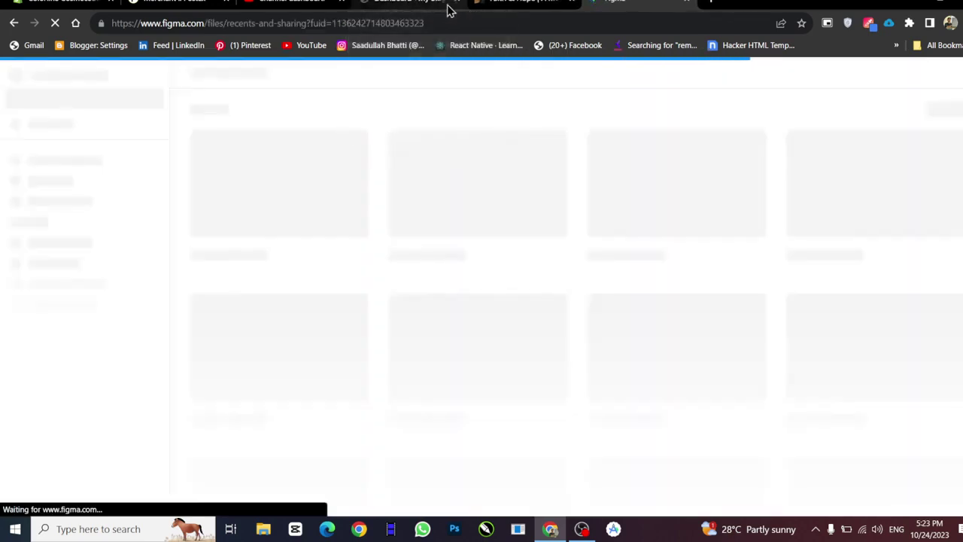
click(457, 3)
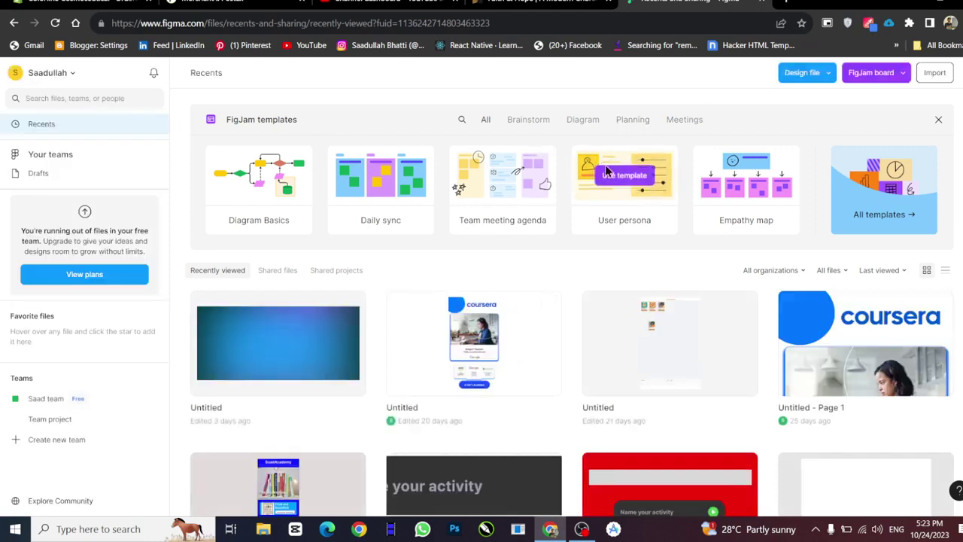
mouse_move(624, 188)
scroll(361, 339, down, 1)
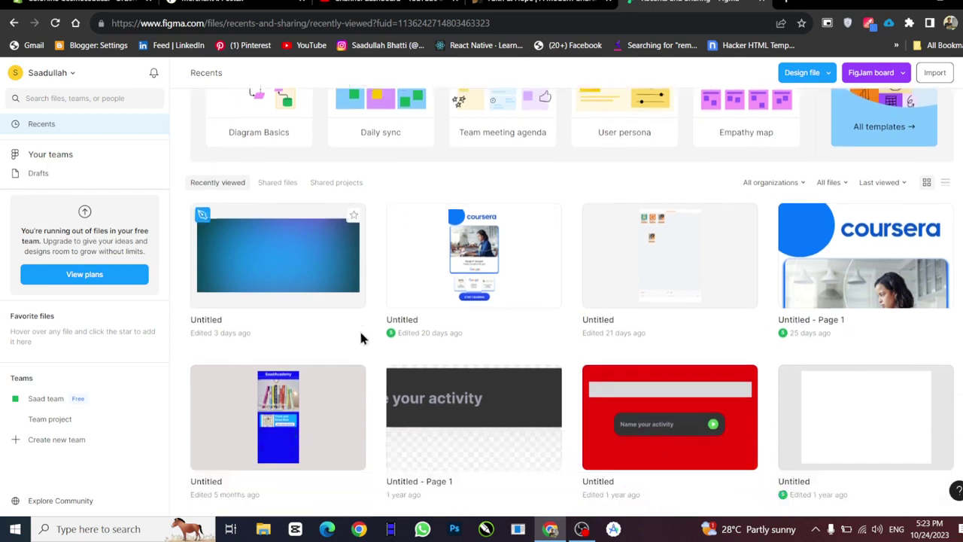
scroll(406, 331, down, 2)
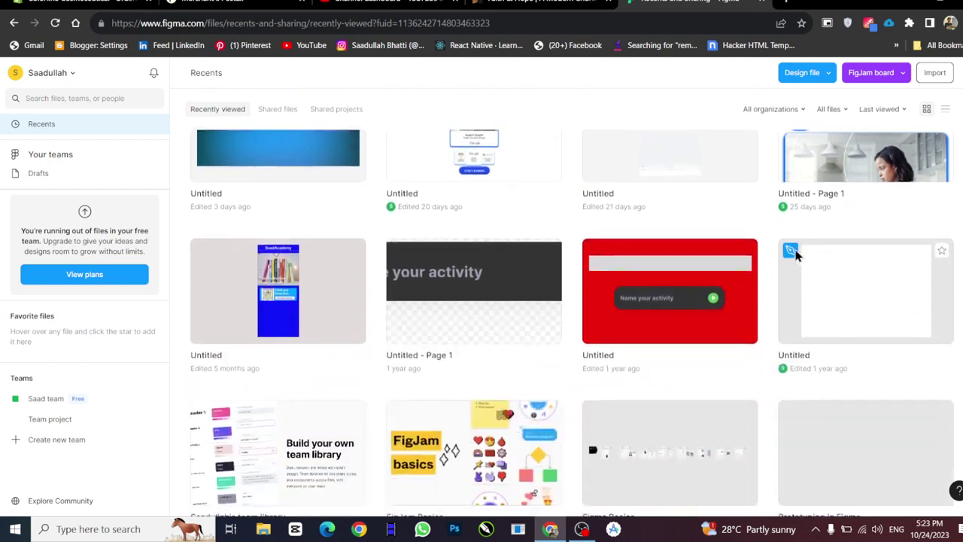
- Open the Untitled design file and delete its Desktop - 1 frame
click(794, 254)
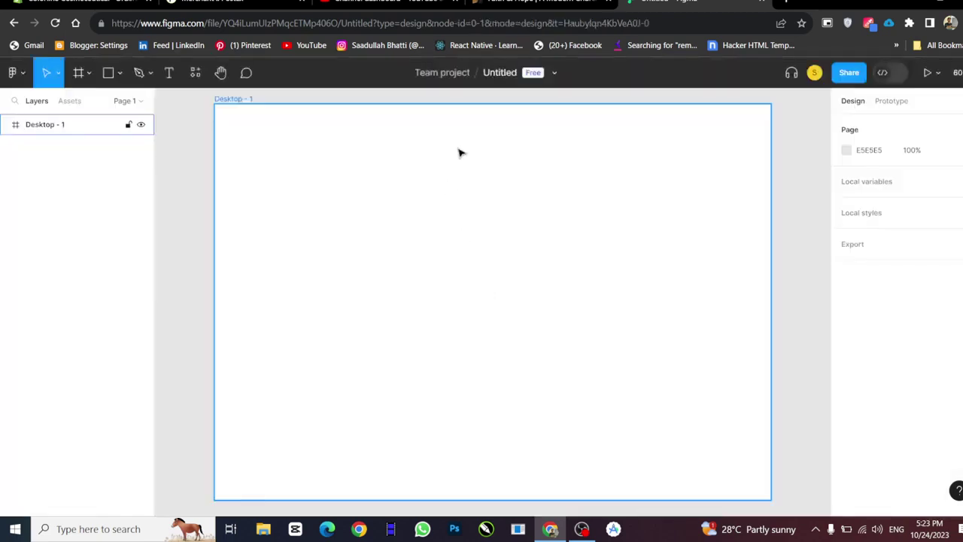
click(575, 301)
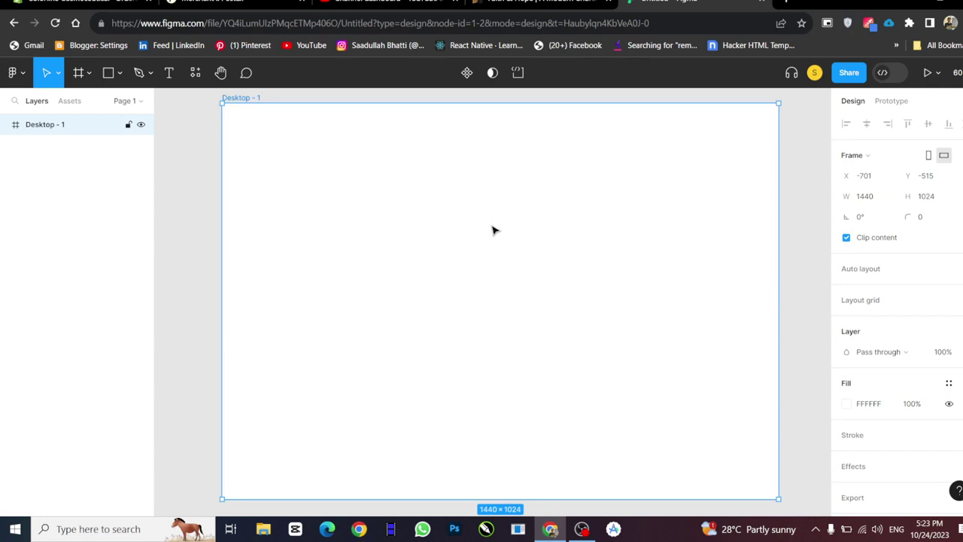
right_click(70, 126)
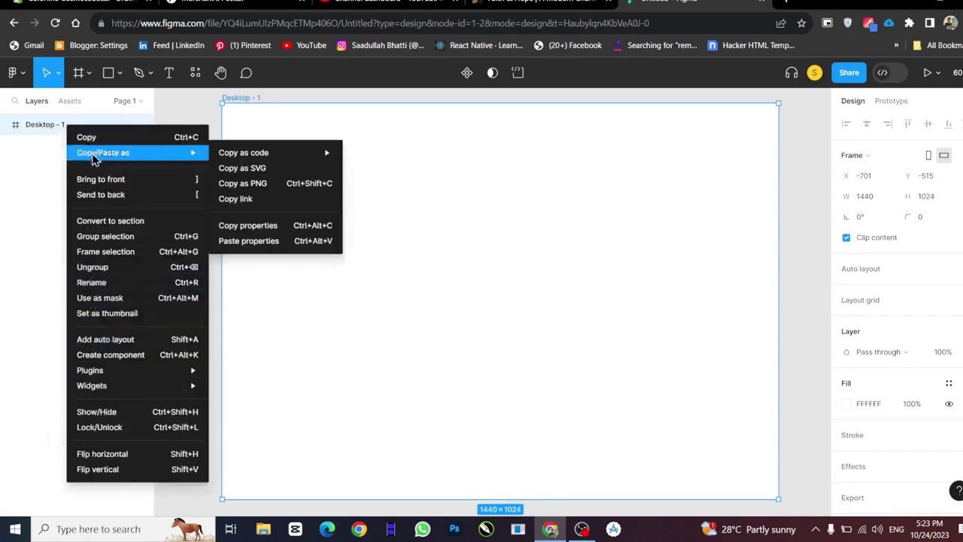
click(341, 329)
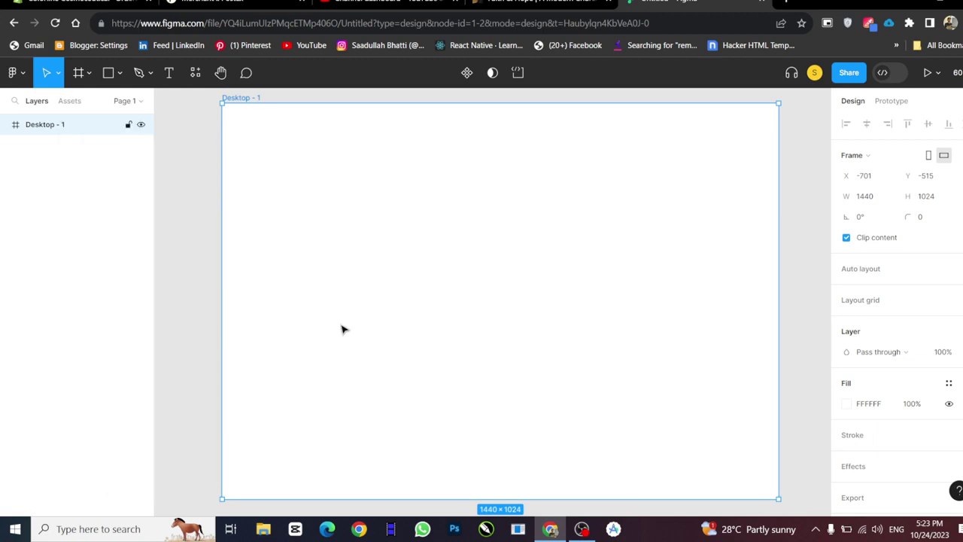
key(Delete)
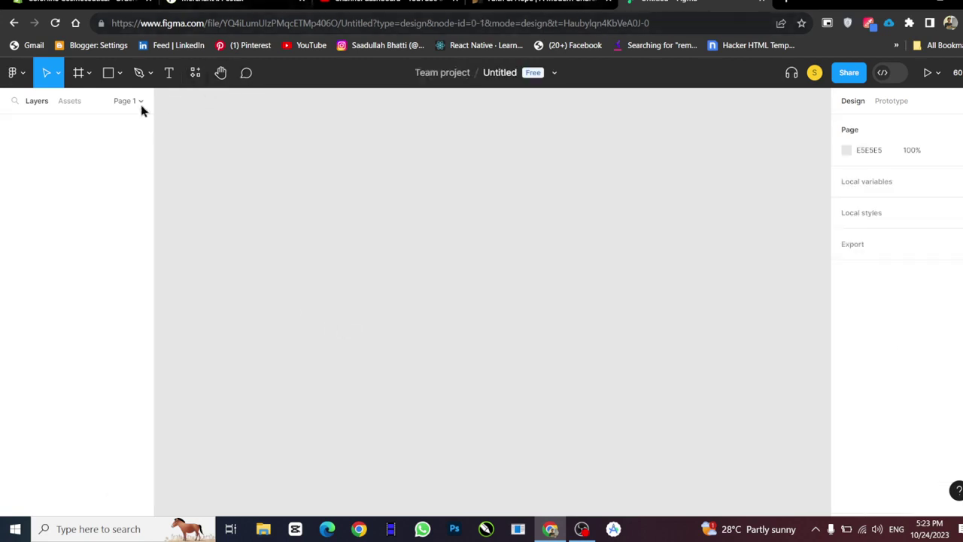
- Browse the frame size presets and add, then delete, a trial Apple Watch 41mm frame
click(91, 78)
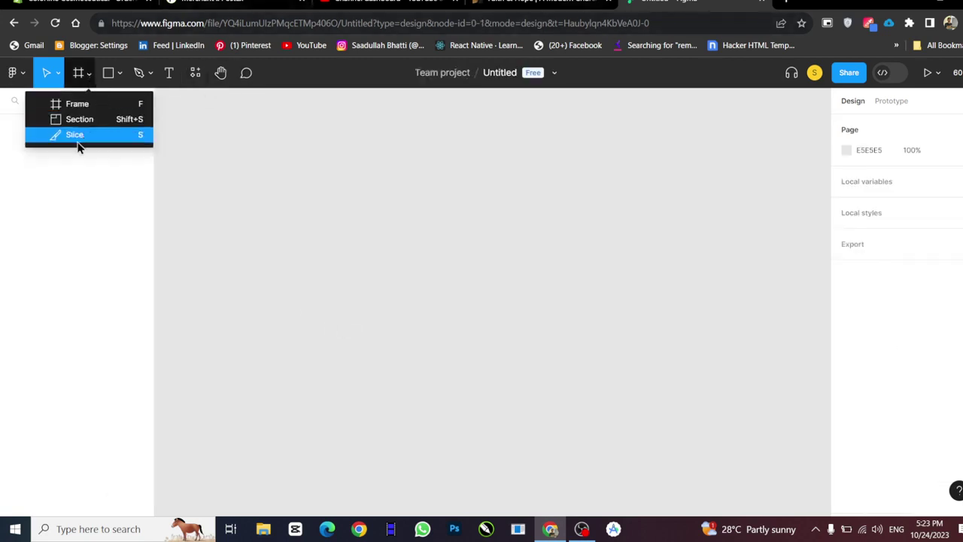
click(76, 111)
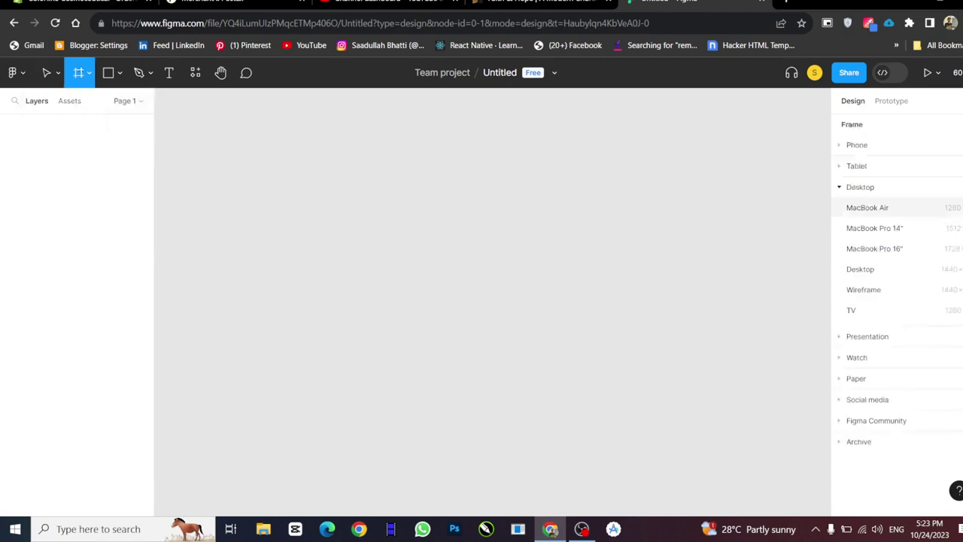
click(846, 145)
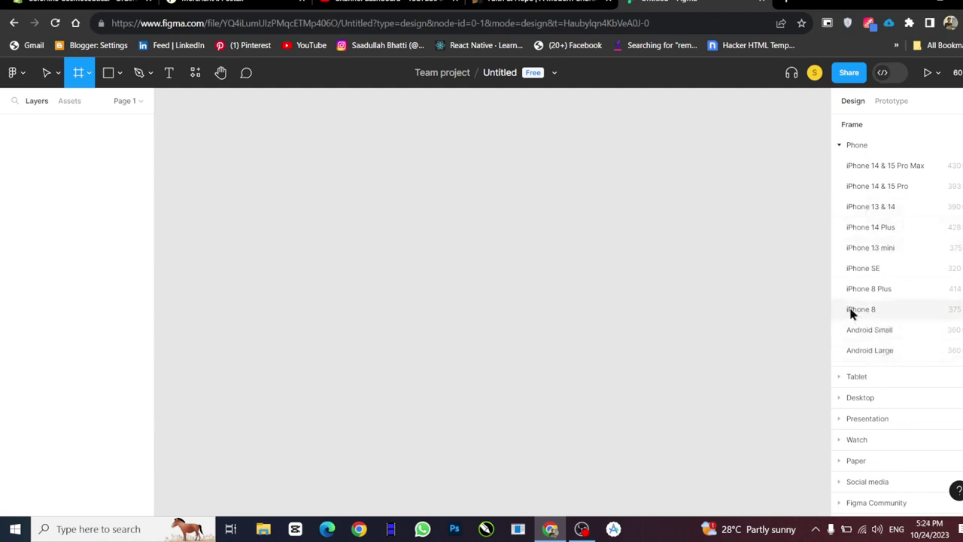
click(853, 145)
click(844, 168)
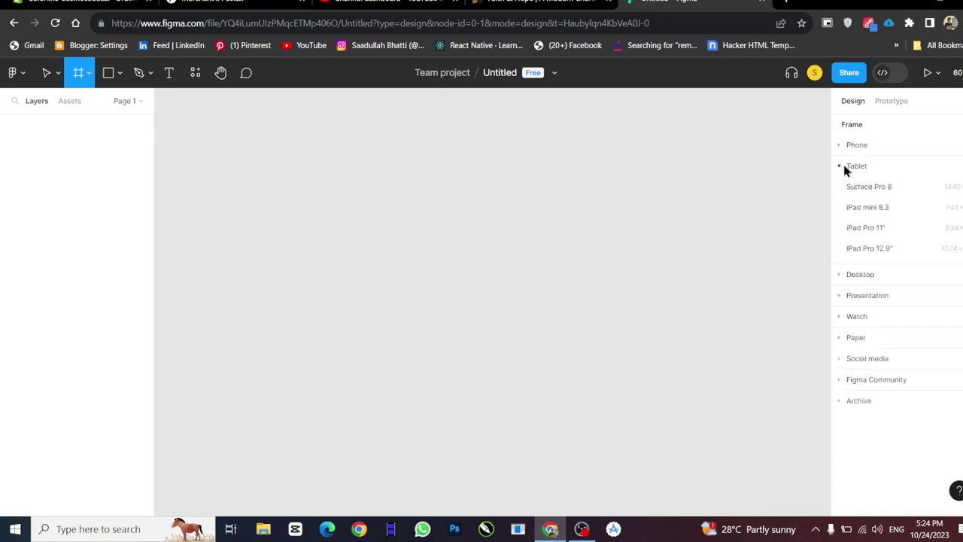
click(845, 166)
click(853, 188)
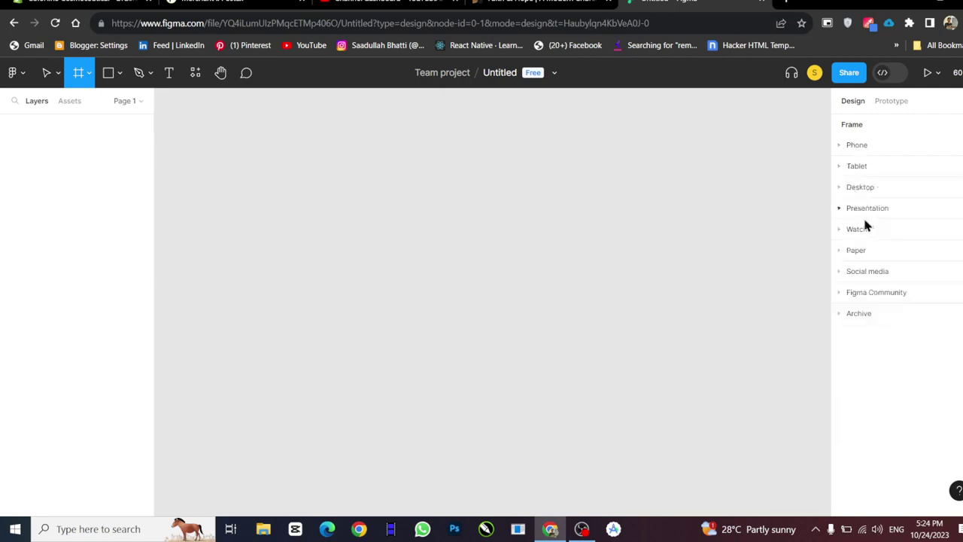
click(856, 209)
click(855, 211)
click(856, 229)
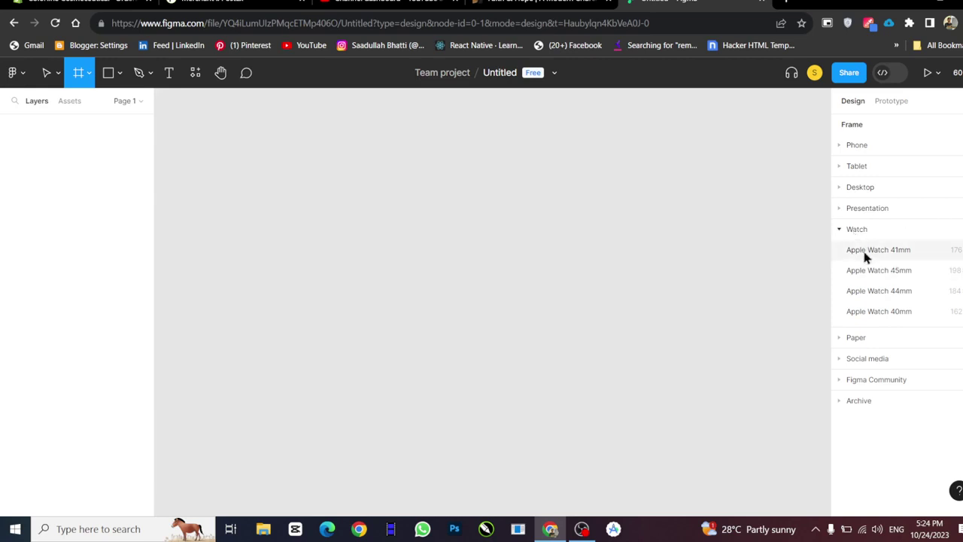
click(867, 251)
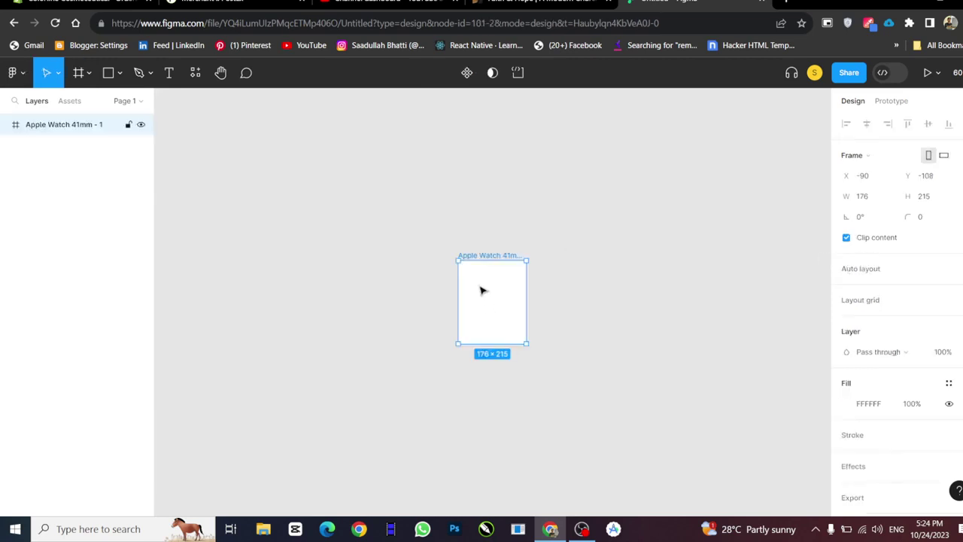
key(Delete)
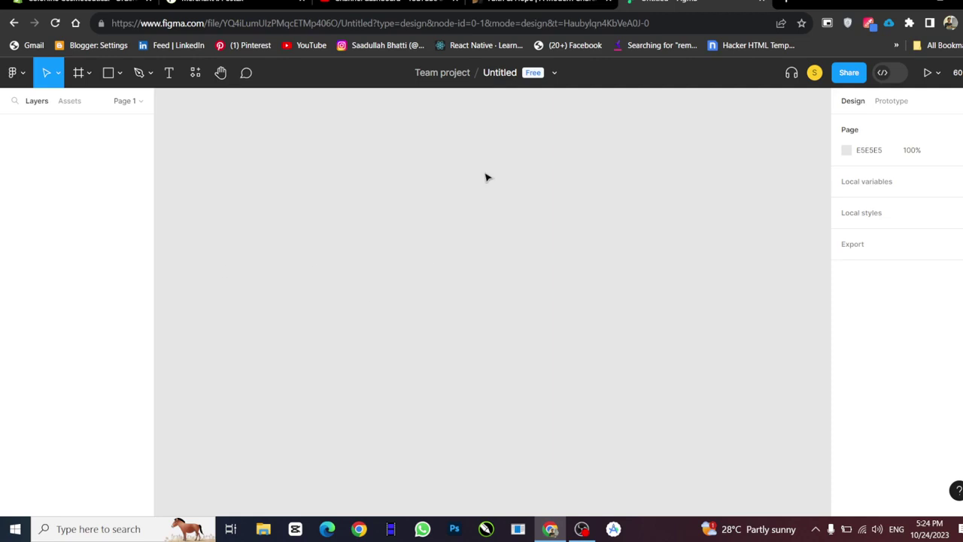
- Bring back the Frame tool presets with the Desktop sizes expanded
click(88, 73)
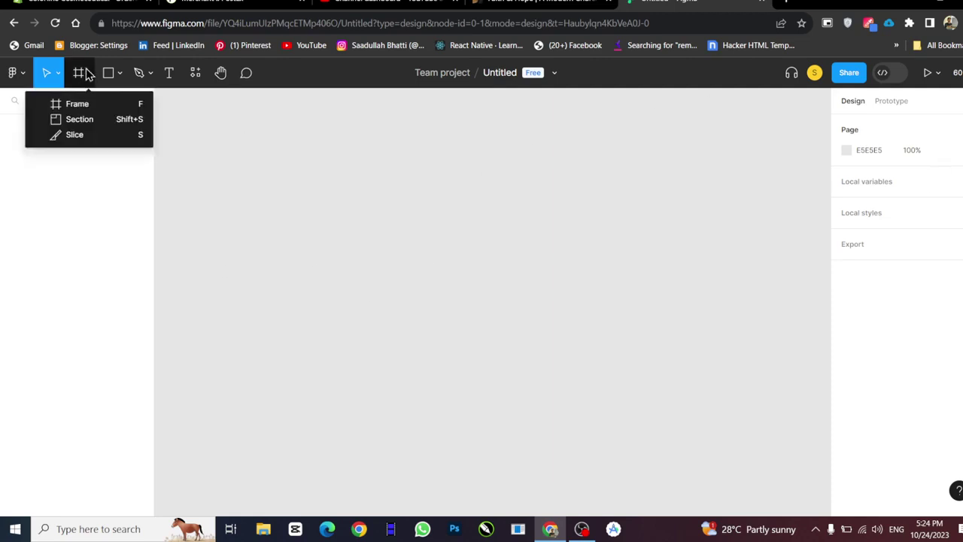
click(79, 111)
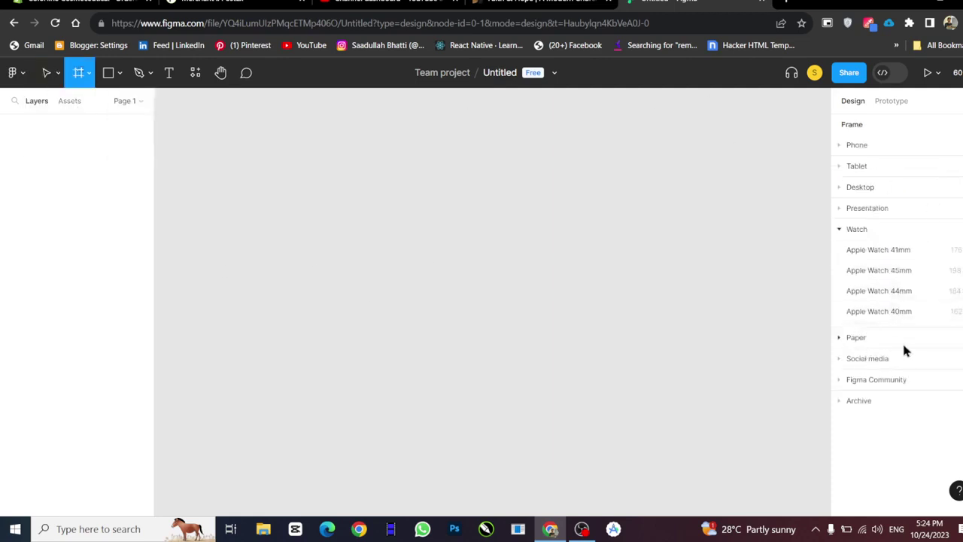
click(867, 357)
scroll(907, 339, down, 1)
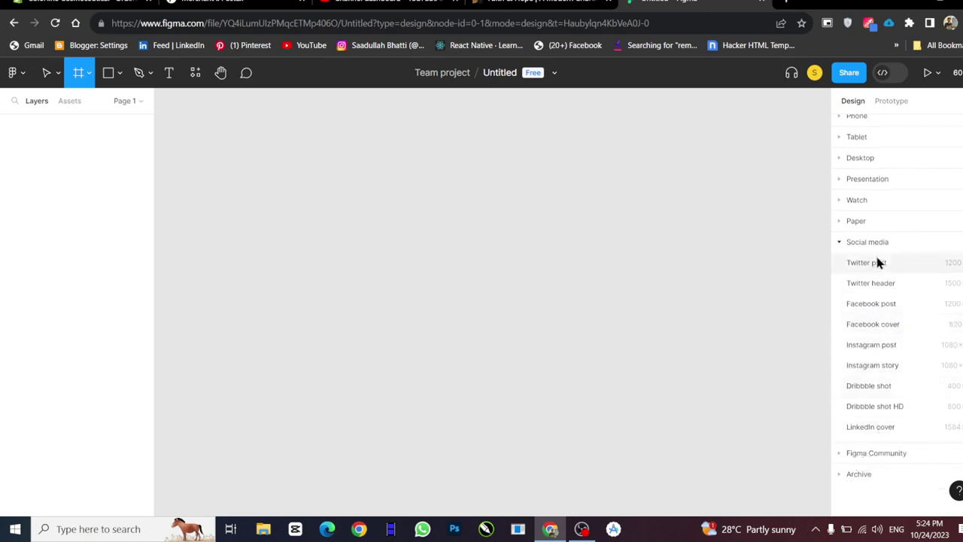
scroll(847, 252, up, 1)
click(837, 188)
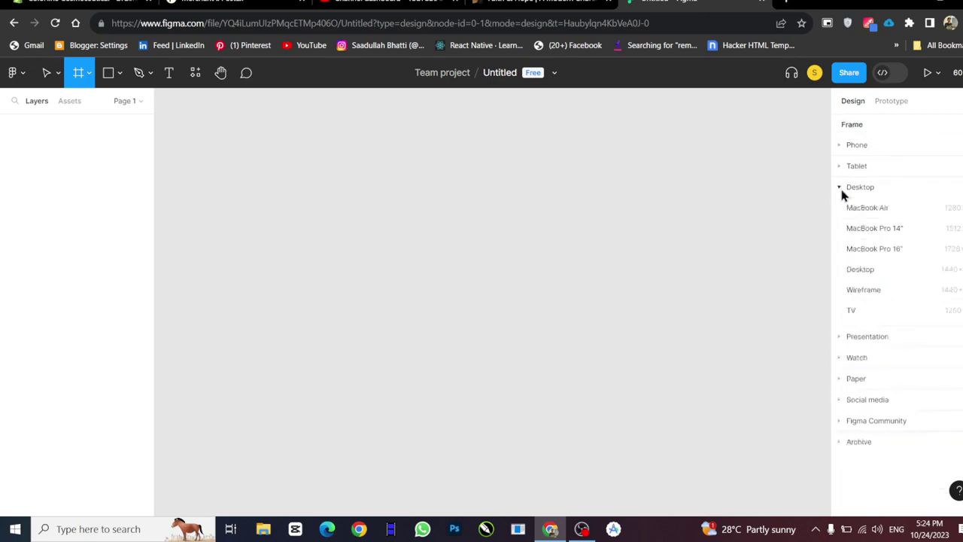
click(866, 268)
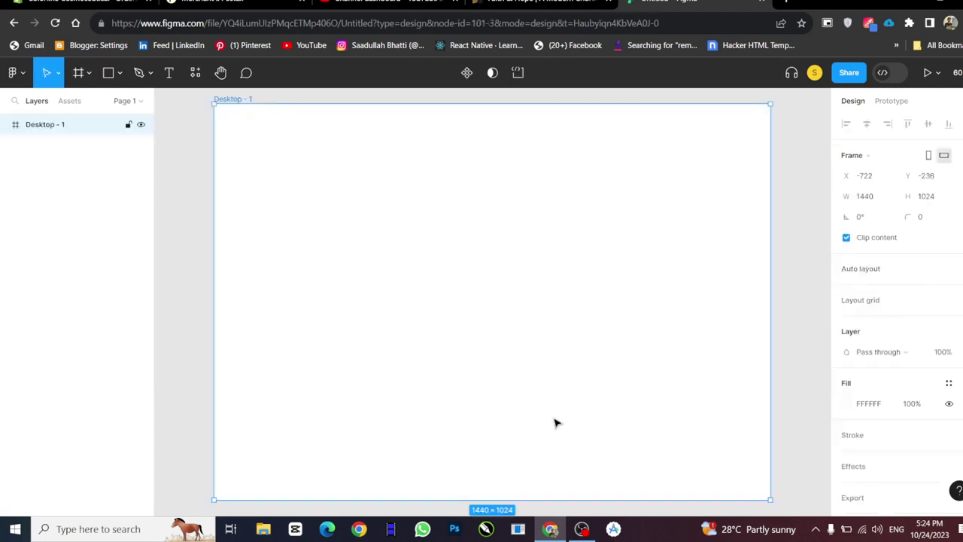
drag(769, 499, 777, 489)
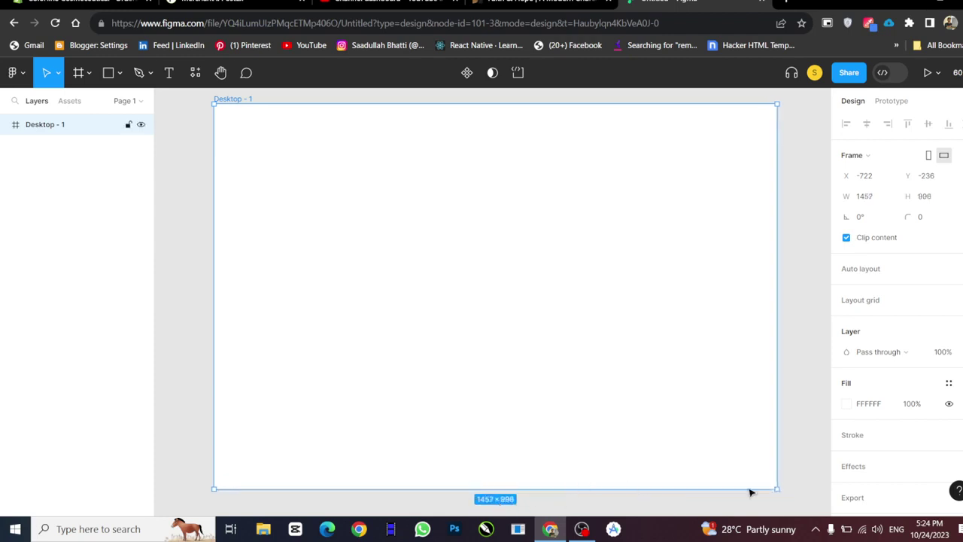
mouse_move(775, 490)
mouse_down()
mouse_move(803, 430)
mouse_move(806, 480)
mouse_up()
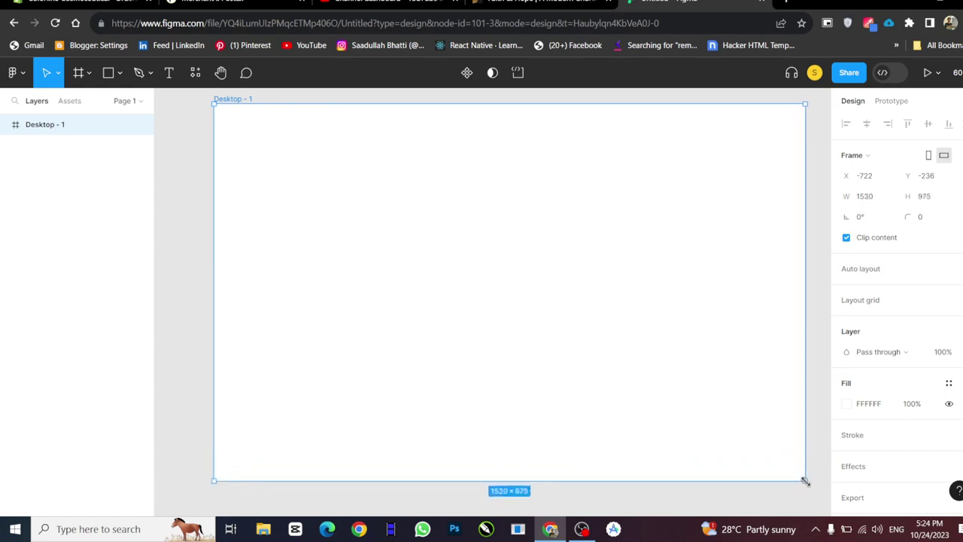
click(170, 249)
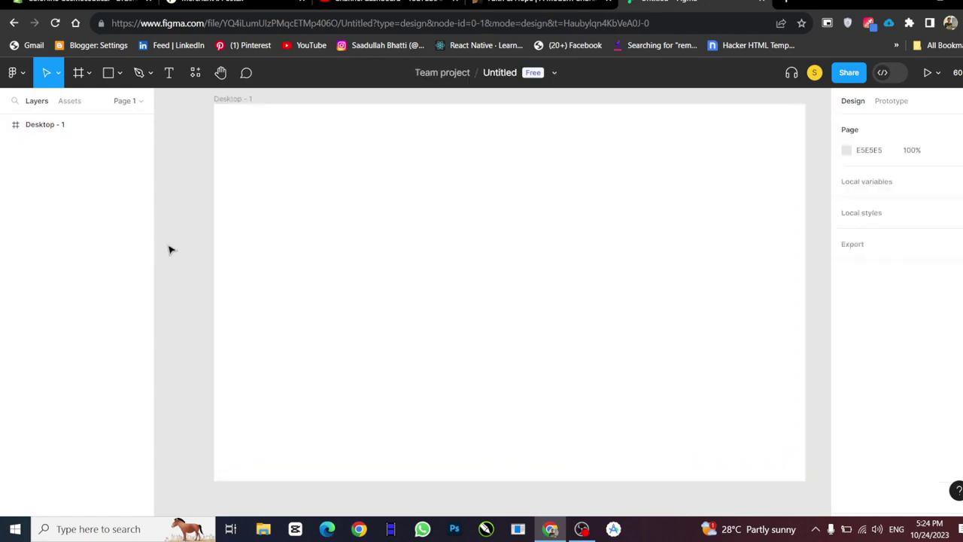
drag(375, 258, 344, 262)
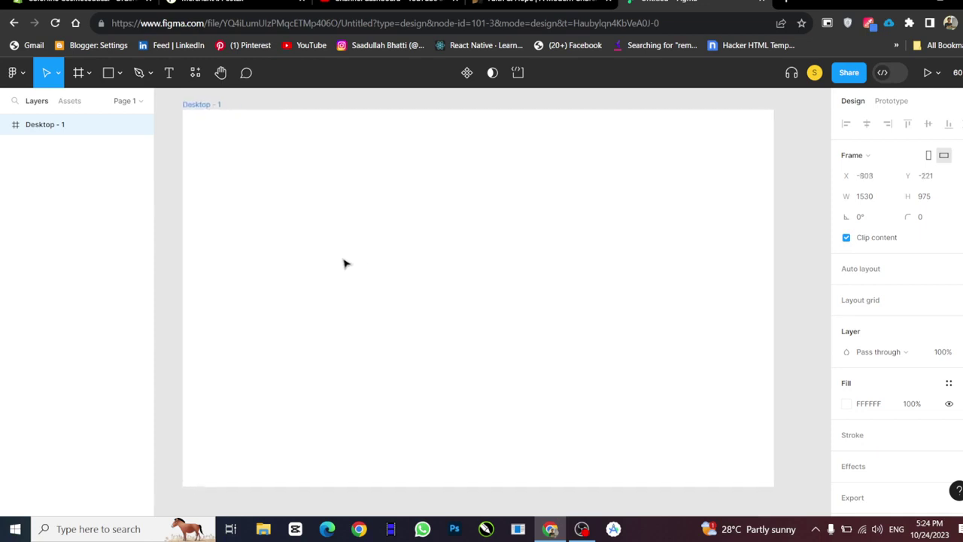
click(88, 73)
click(120, 73)
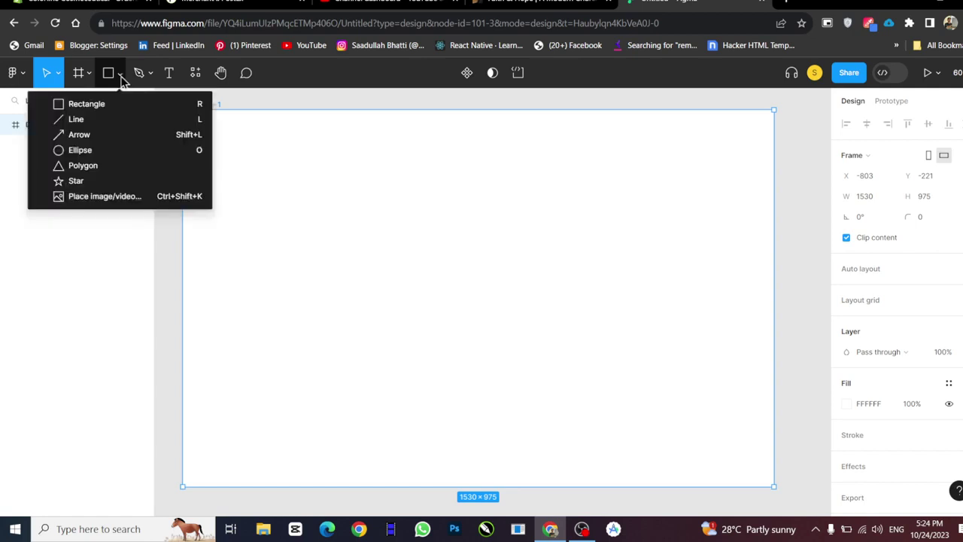
click(66, 133)
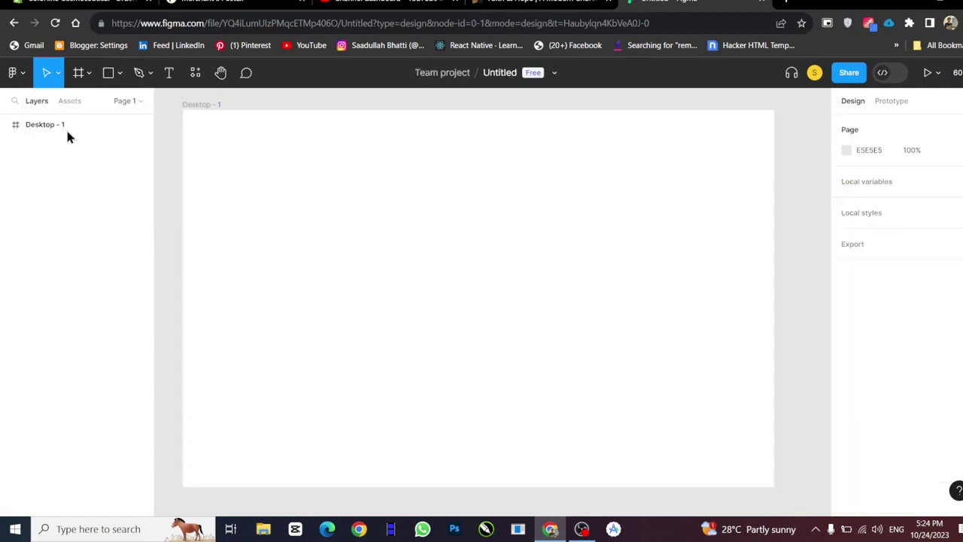
- Place a text box at the frame's top-left reading DEVSAAD
click(169, 75)
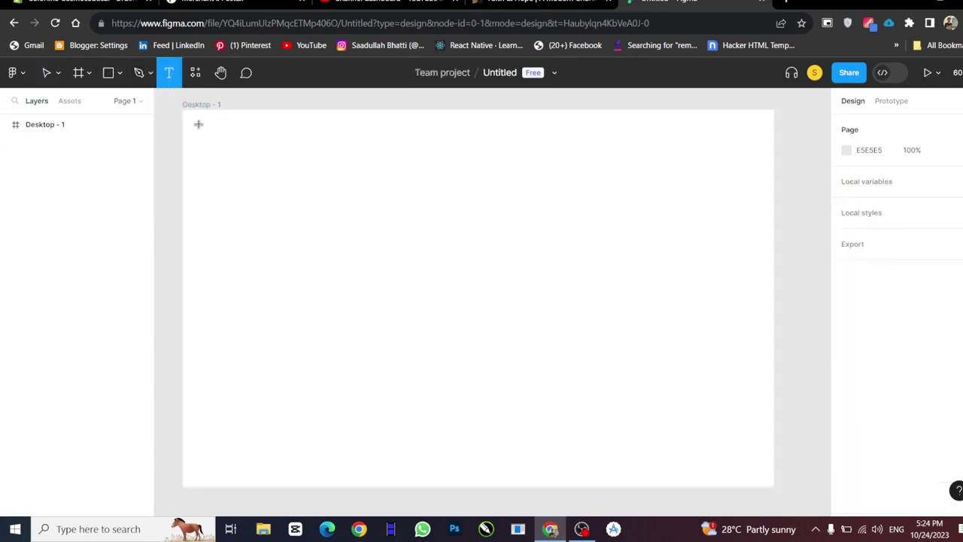
drag(198, 124, 297, 156)
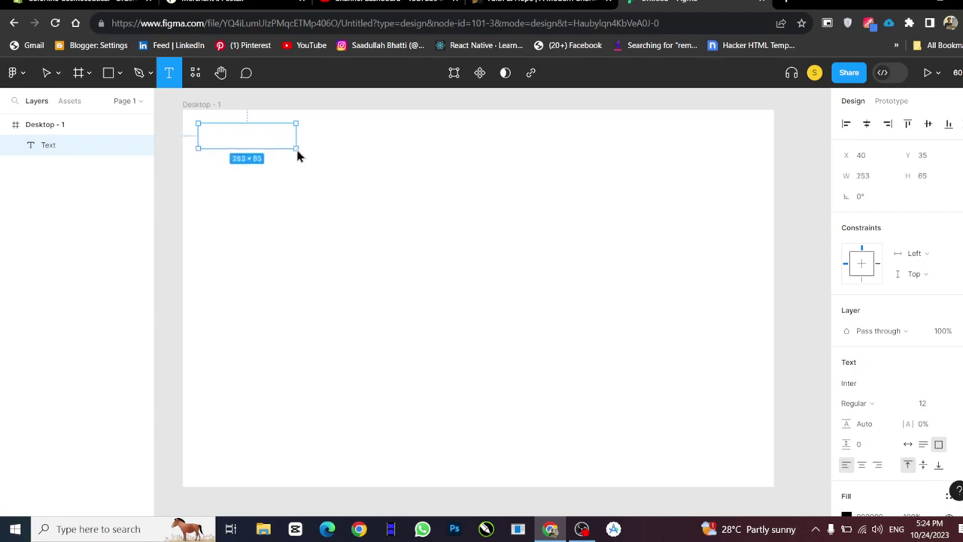
drag(298, 155, 296, 148)
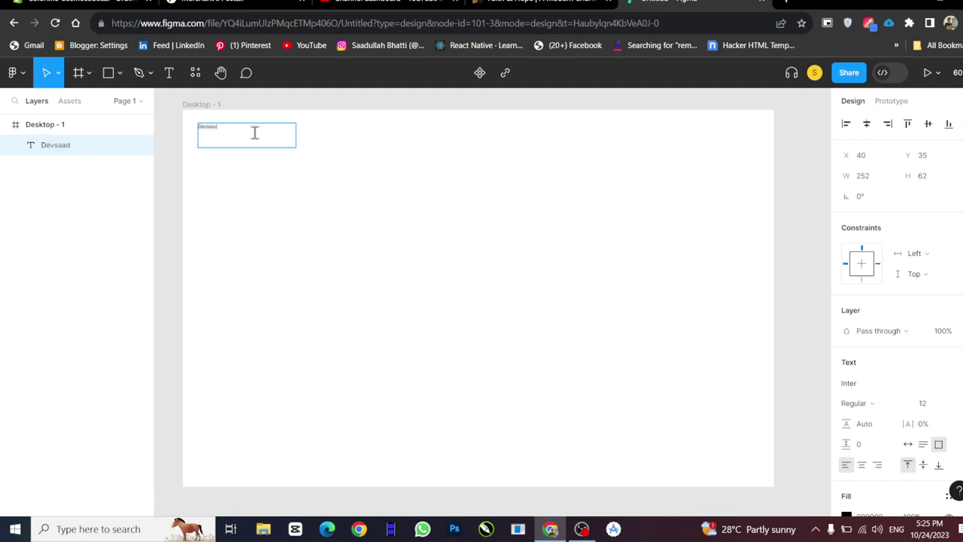
mouse_move(76, 145)
text(Devsaad)
key(BackSpace)
key(BackSpace)
key(BackSpace)
key(BackSpace)
key(BackSpace)
key(BackSpace)
text(DES)
key(BackSpace)
text(V)
text(SAAD)
scroll(901, 330, down, 2)
scroll(851, 330, down, 2)
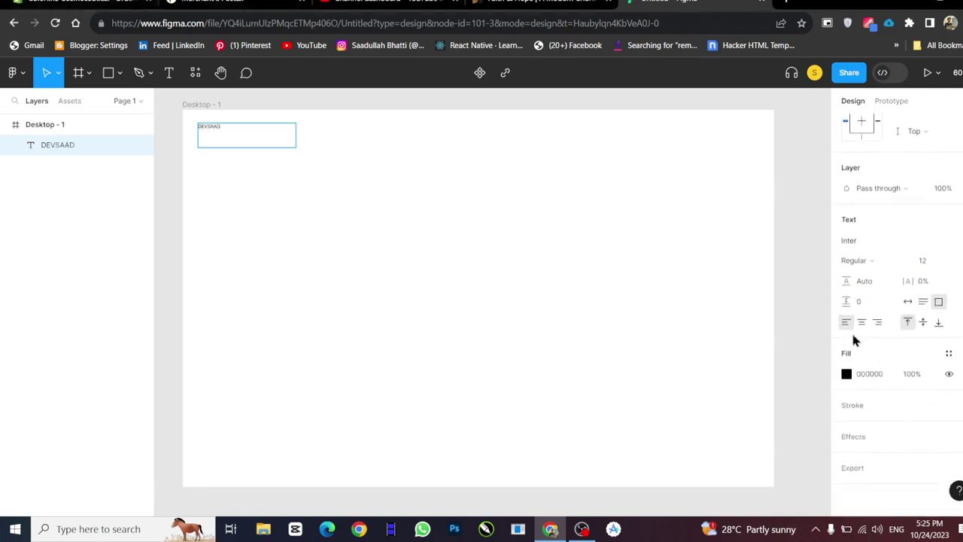
click(847, 375)
scroll(864, 340, up, 2)
- Set the DEVSAAD text's font to Fugaz One
click(855, 309)
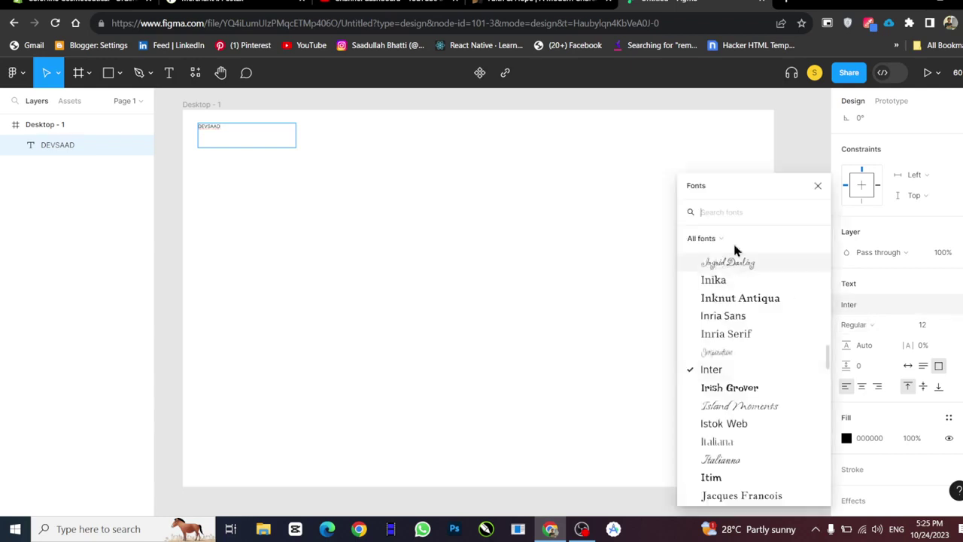
text(FUT)
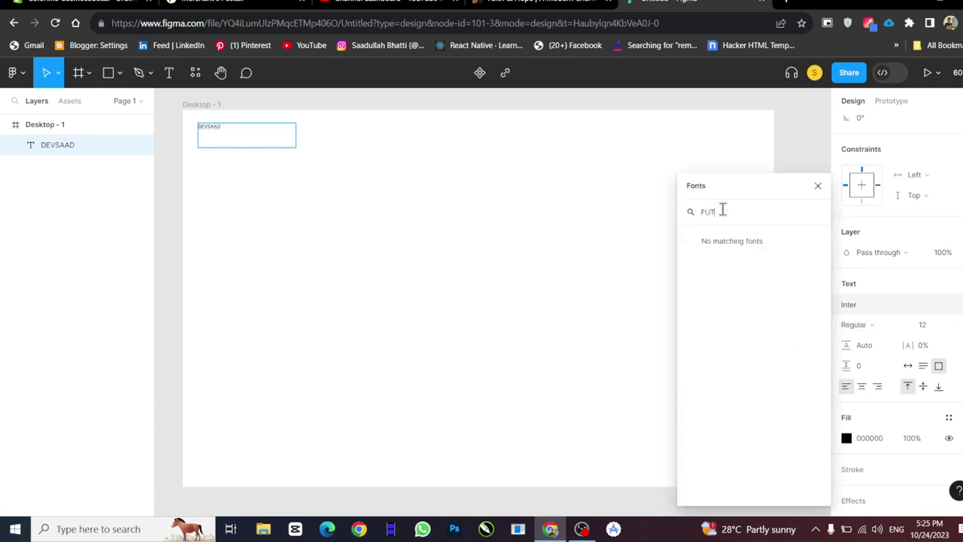
key(BackSpace)
key(BackSpace)
key(BackSpace)
key(BackSpace)
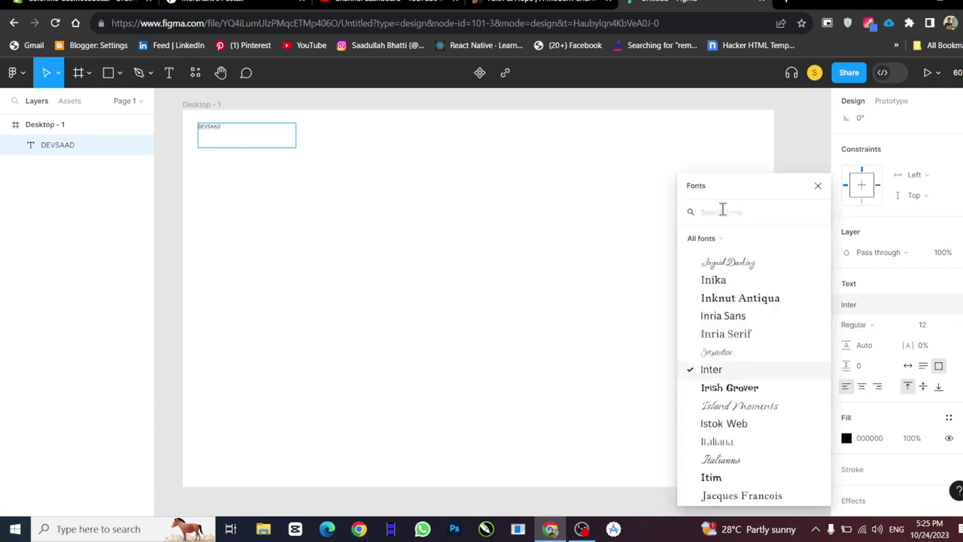
text(fut)
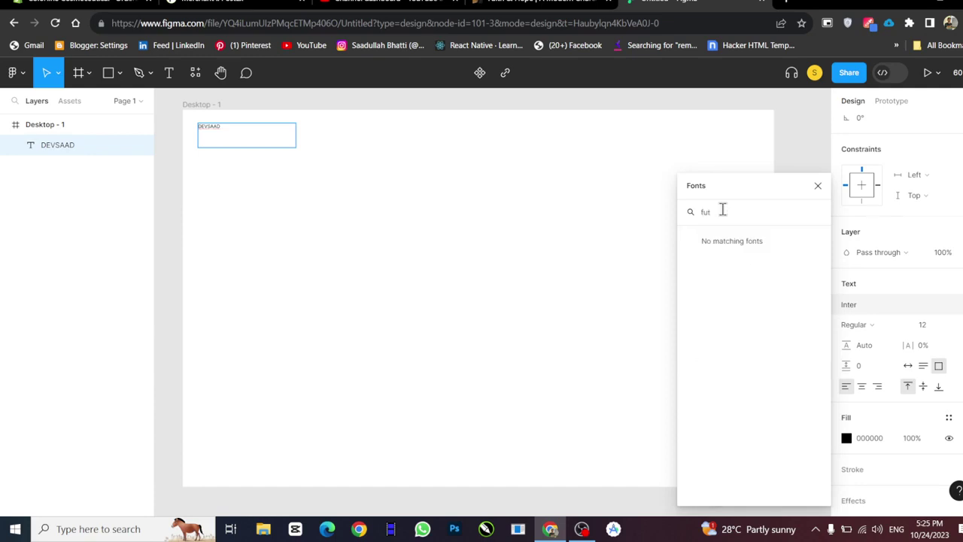
key(BackSpace)
click(738, 236)
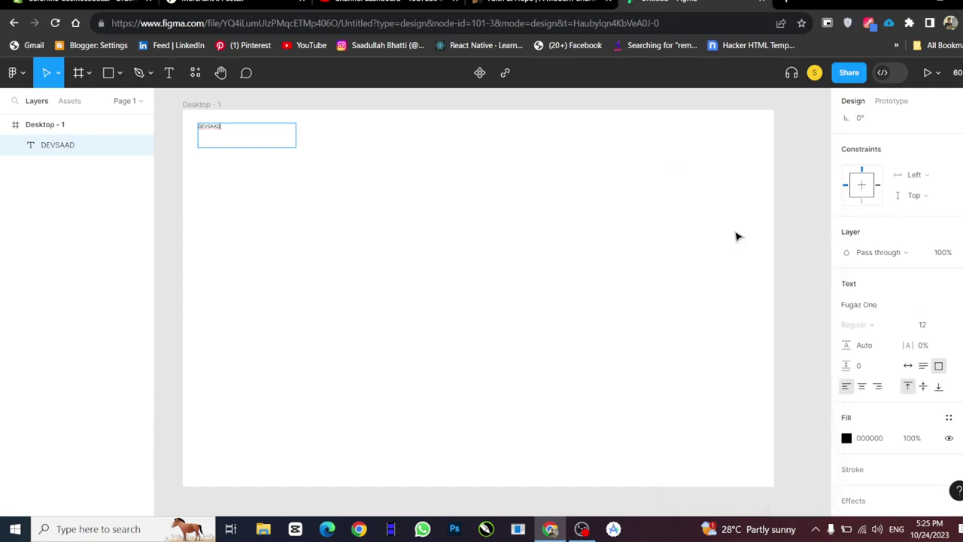
key(ctrl+z)
click(858, 304)
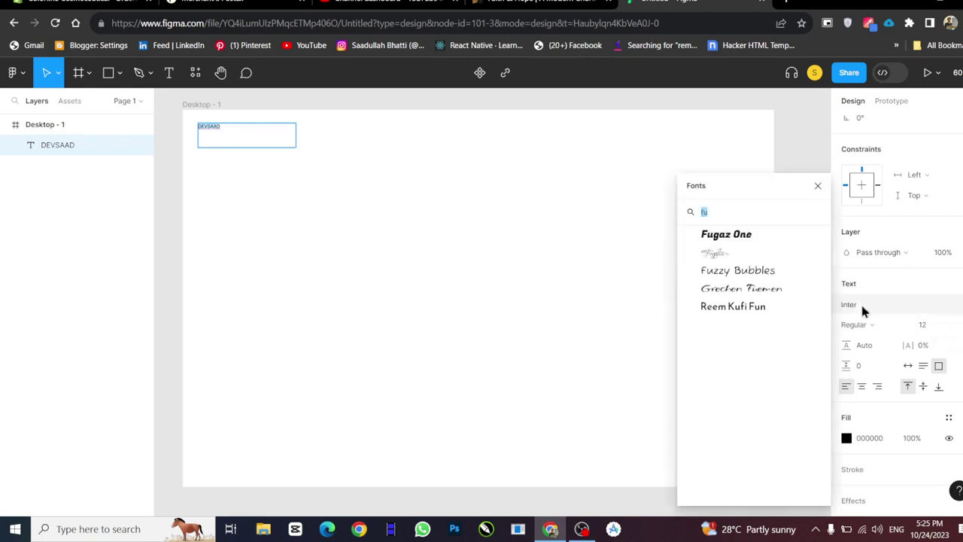
click(732, 239)
- Enlarge the DEVSAAD logo text to font size 36
double_click(218, 129)
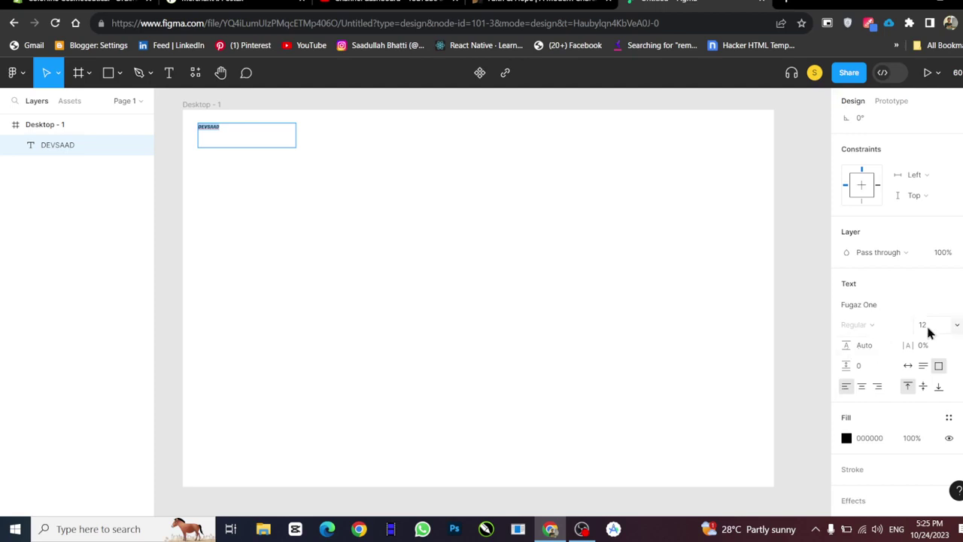
click(938, 330)
text(30)
key(Return)
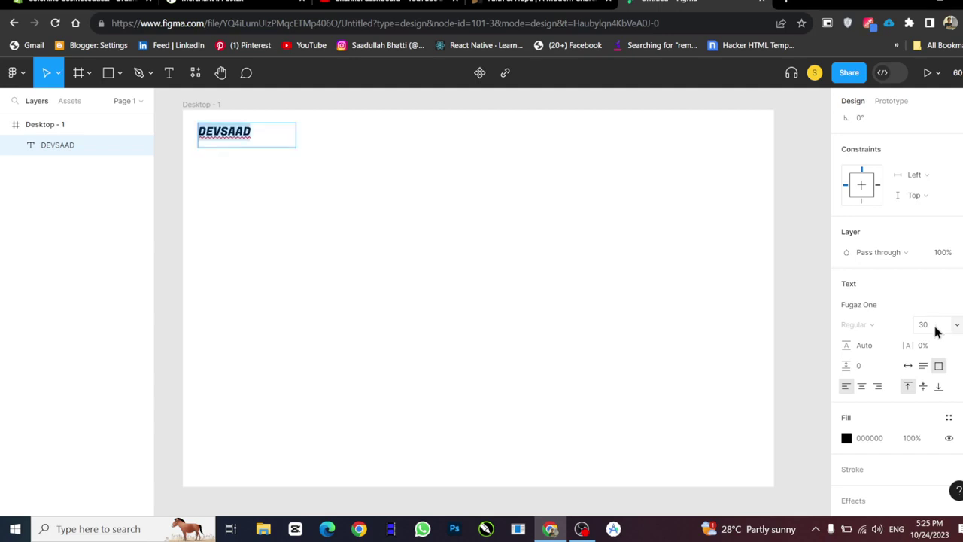
click(938, 331)
text(36)
key(Return)
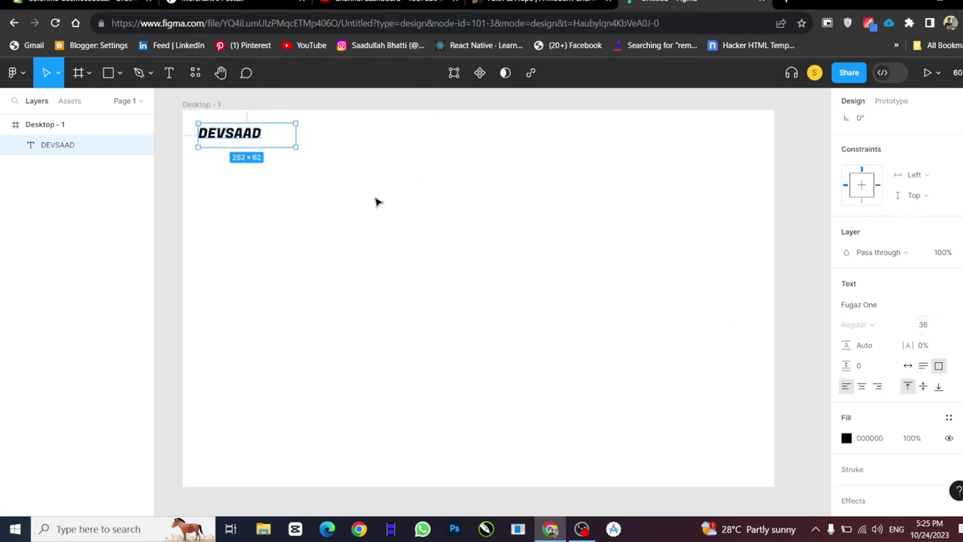
click(354, 185)
click(243, 139)
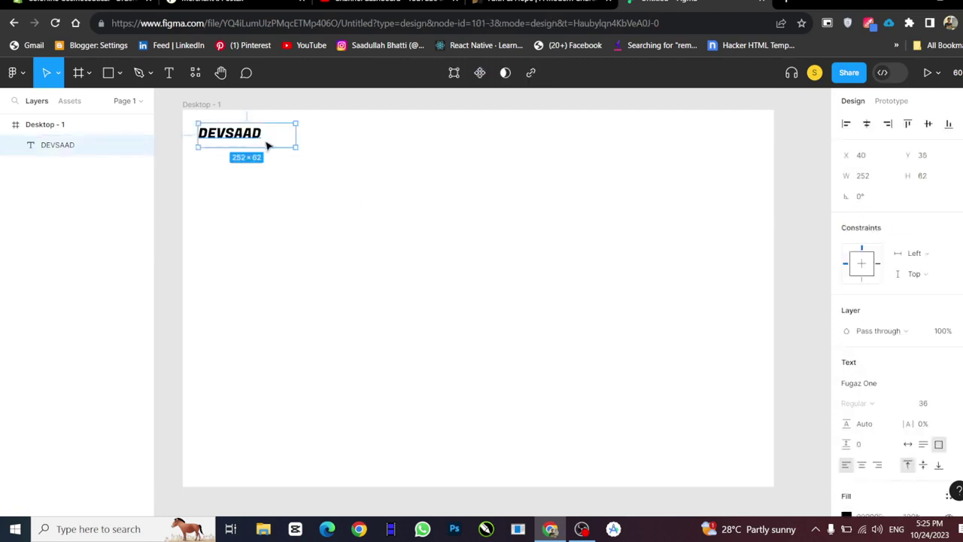
click(298, 182)
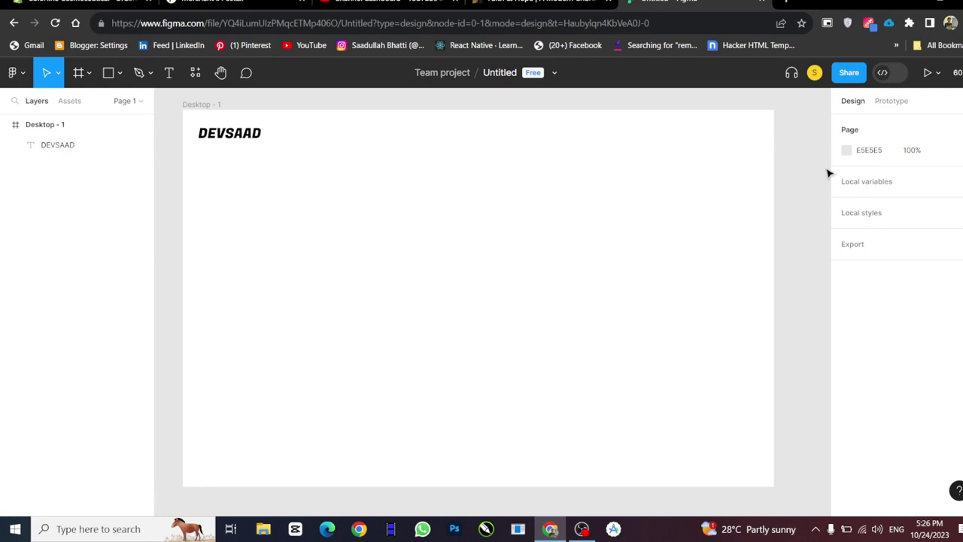
- Add a 'Home' text label near the top centre set in Fredoka
click(170, 73)
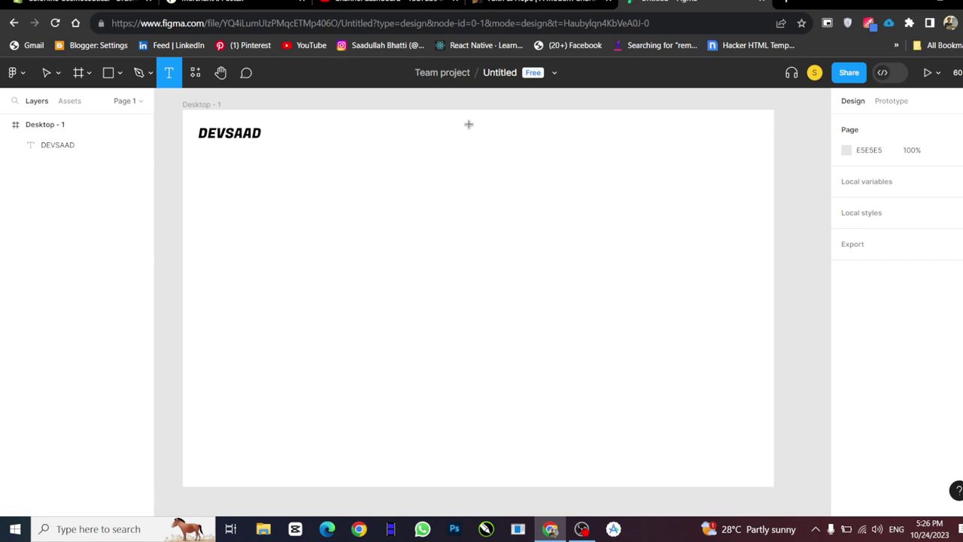
drag(468, 124, 536, 145)
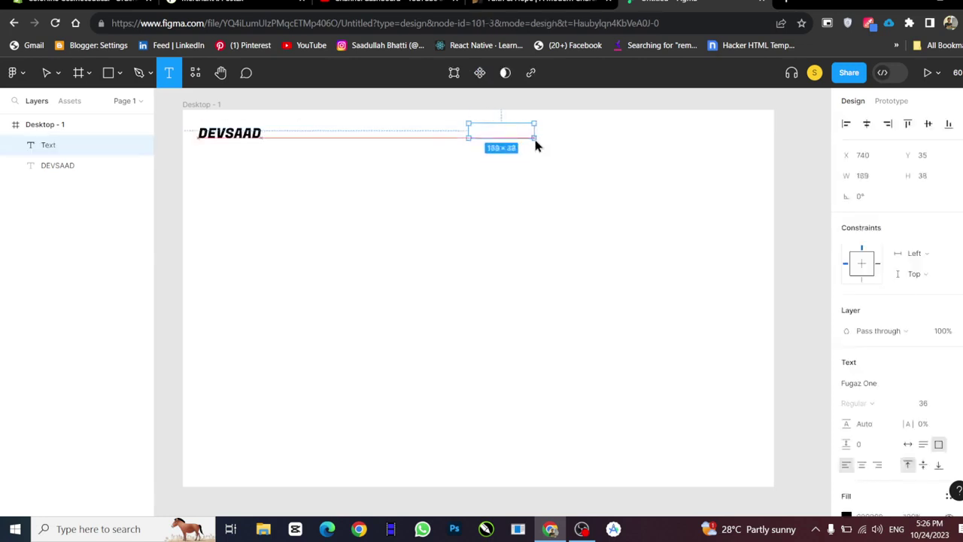
text(H)
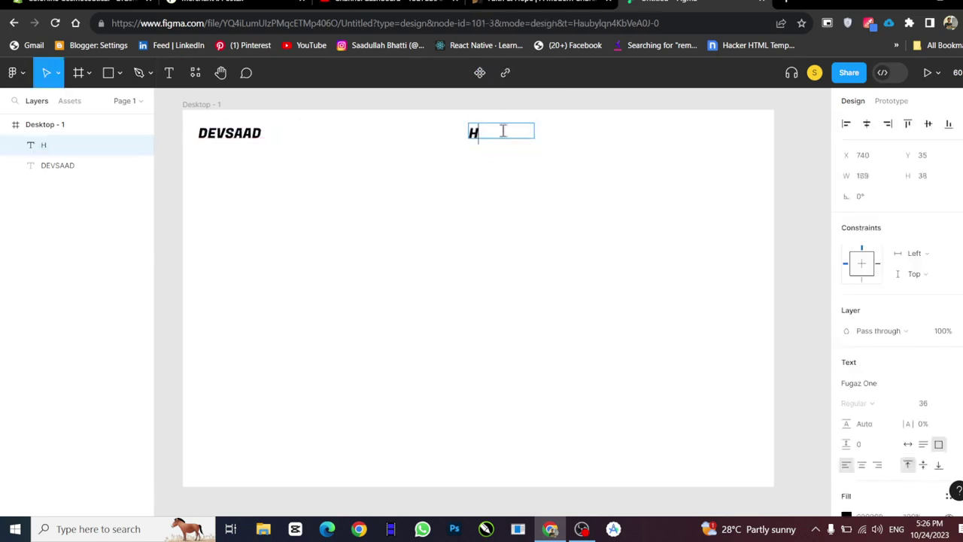
text(ome)
click(867, 383)
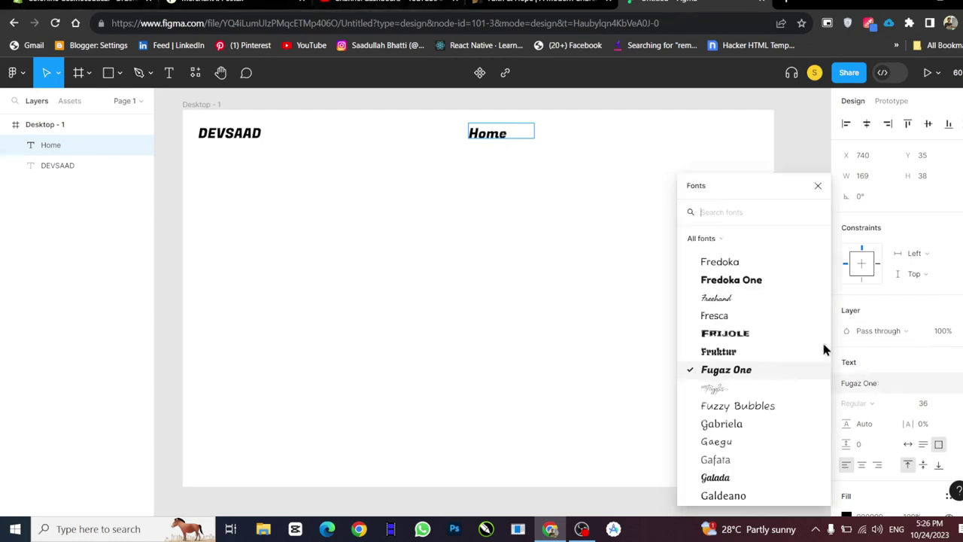
click(721, 269)
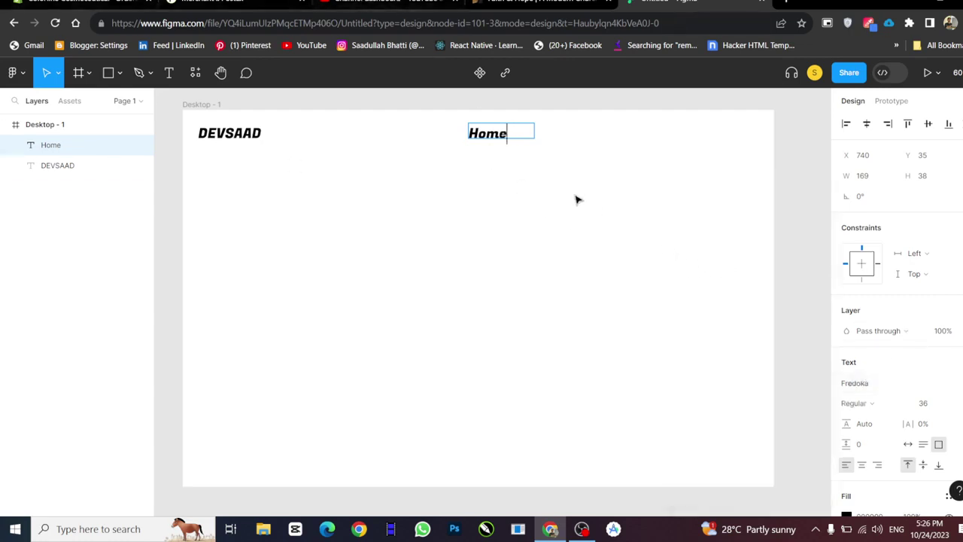
key(ctrl+z)
click(867, 383)
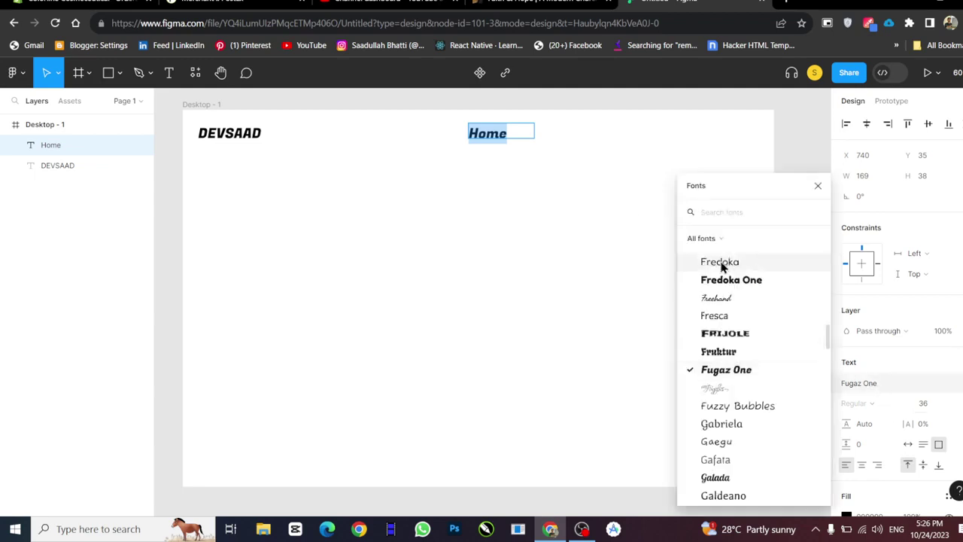
click(721, 264)
double_click(494, 134)
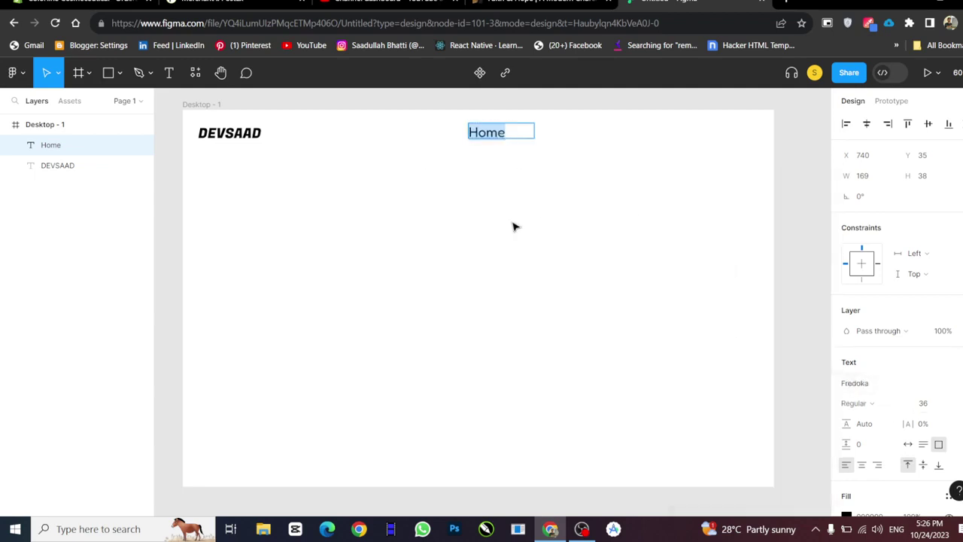
key(Escape)
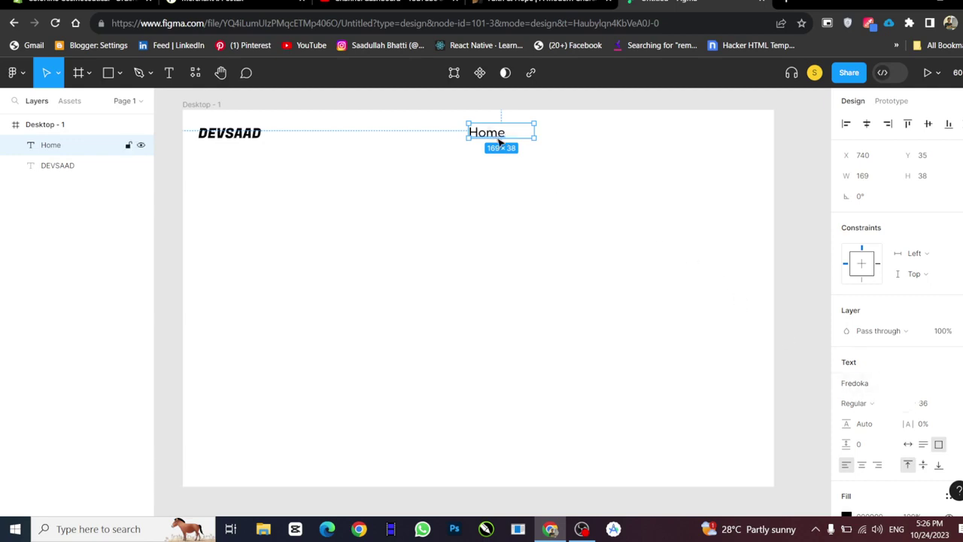
- Make the Home text Medium weight at font size 27
double_click(499, 142)
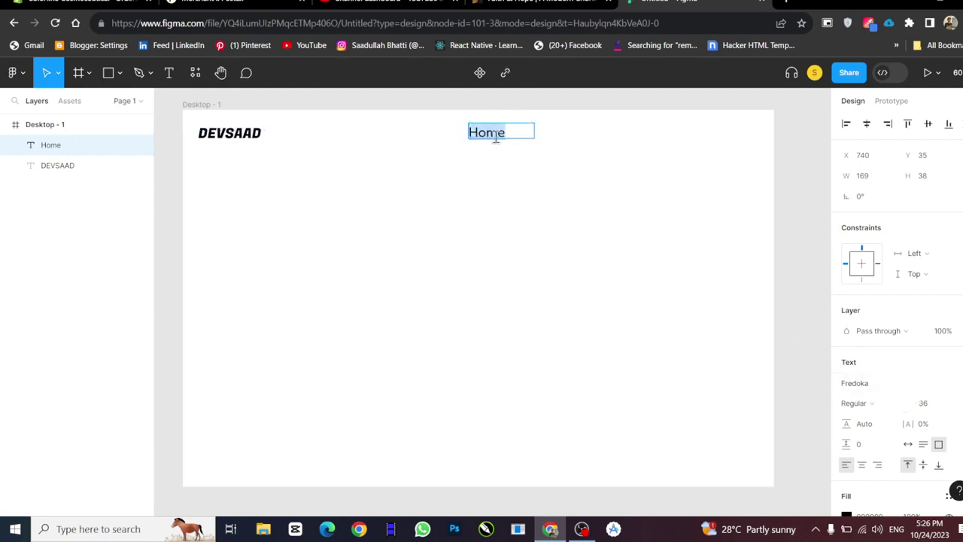
click(870, 404)
click(874, 426)
scroll(946, 387, down, 1)
click(932, 384)
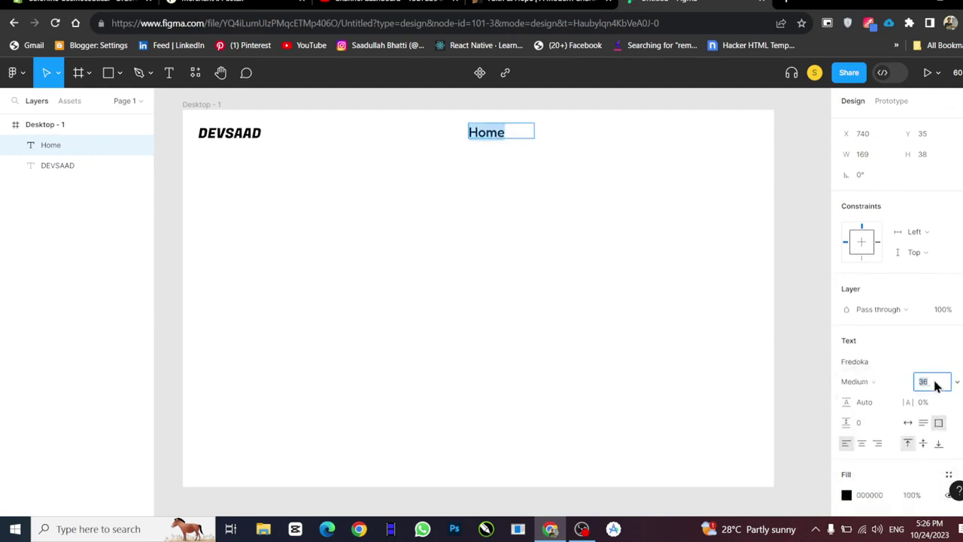
text(20)
key(Return)
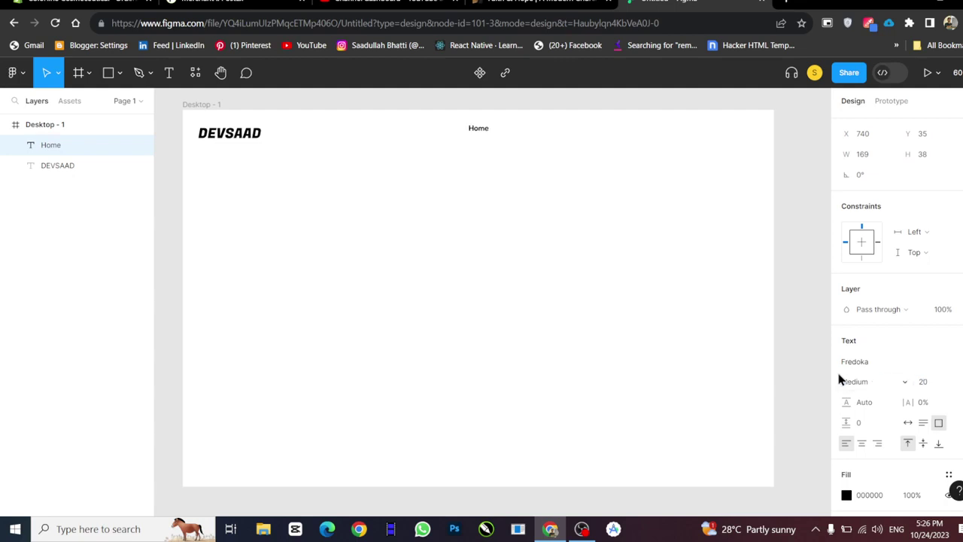
click(931, 386)
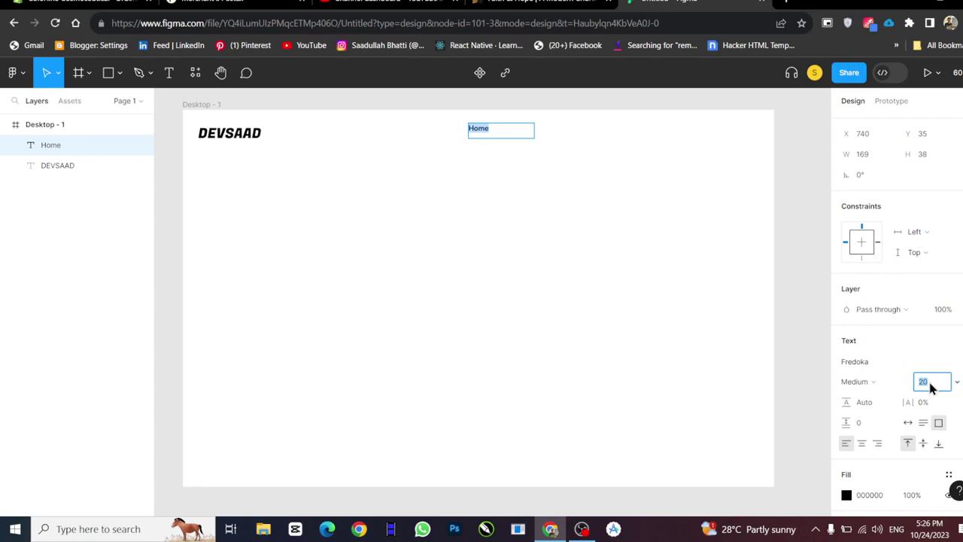
text(30)
key(Return)
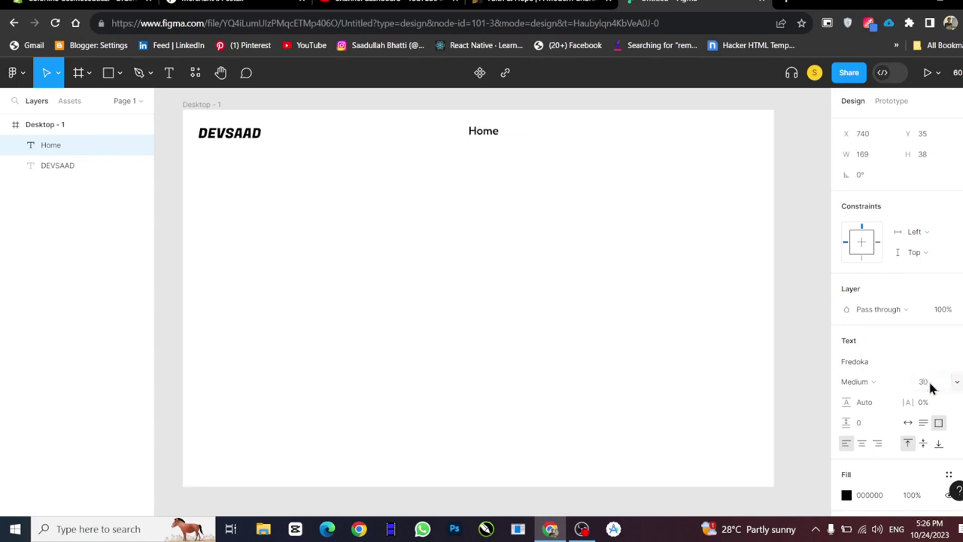
click(931, 386)
text(27)
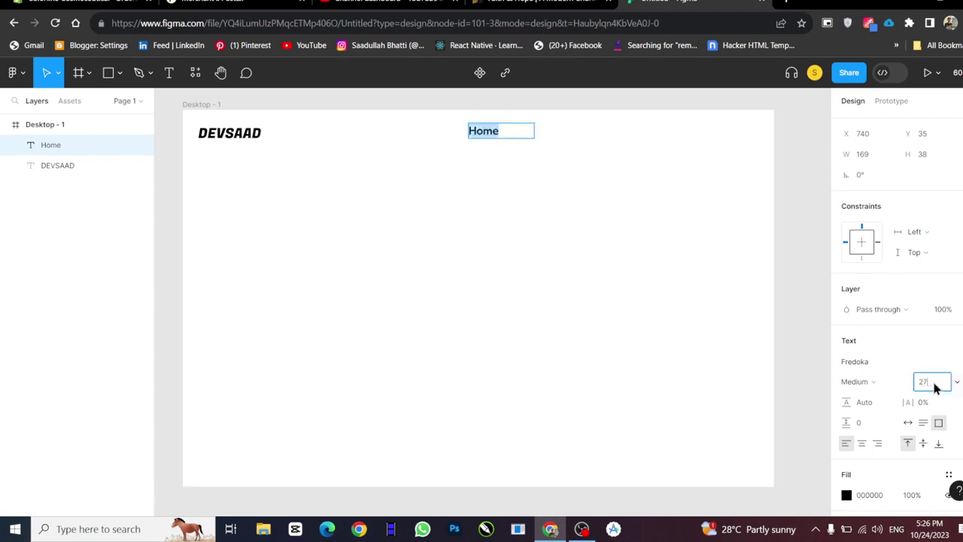
key(Return)
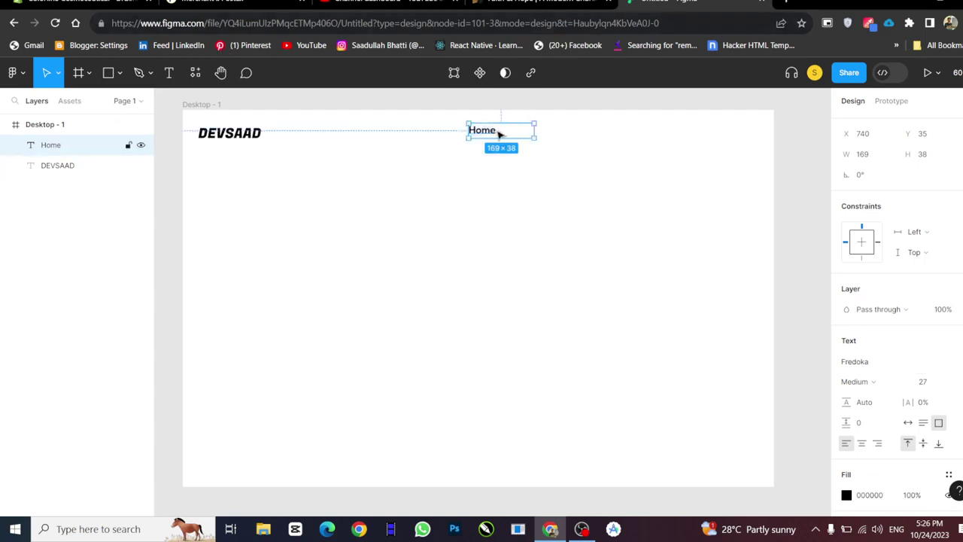
- Move Home level with DEVSAAD and copy its layer
drag(502, 133, 522, 142)
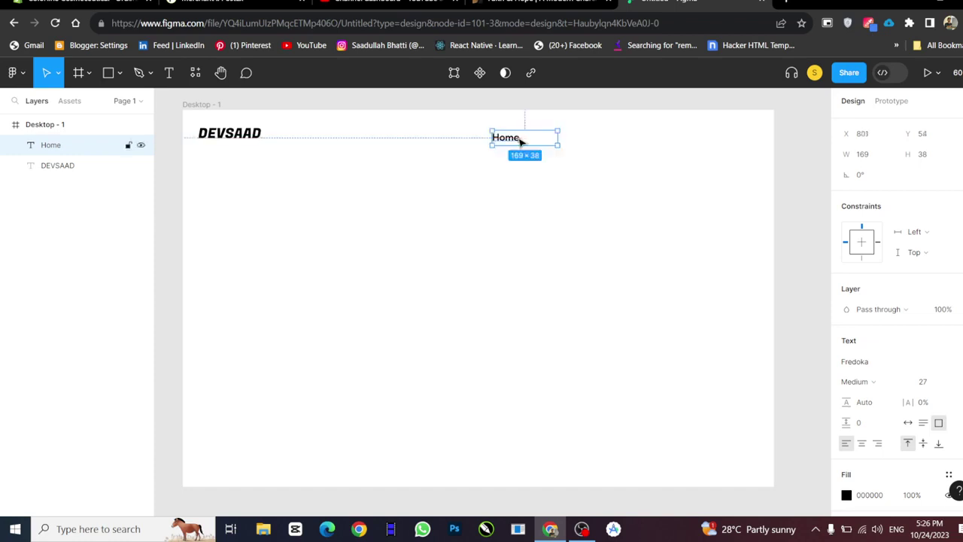
right_click(525, 142)
mouse_move(542, 381)
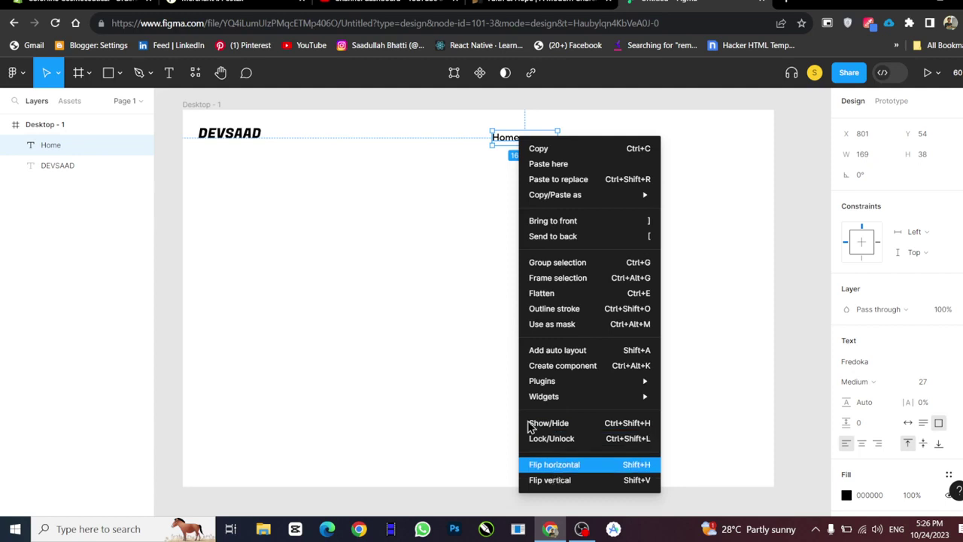
click(50, 154)
right_click(48, 150)
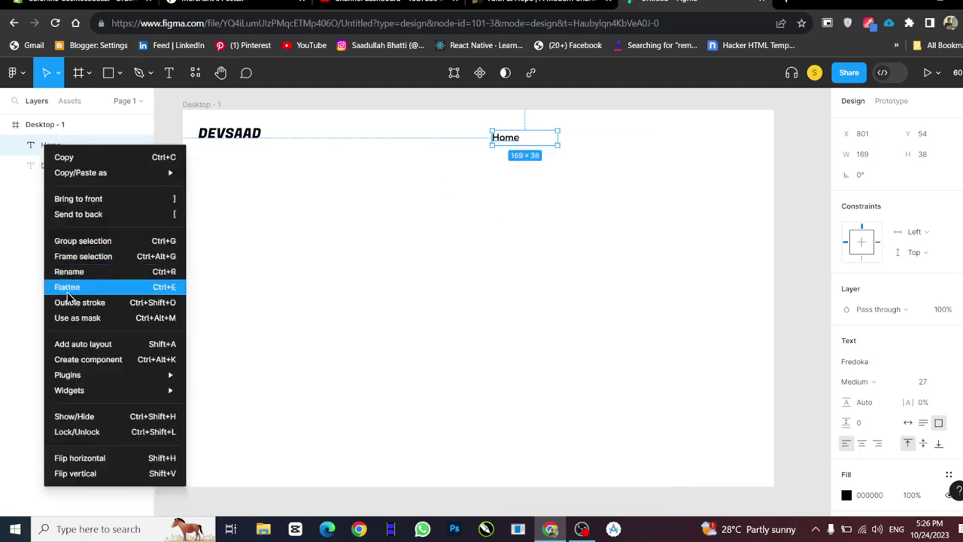
click(64, 159)
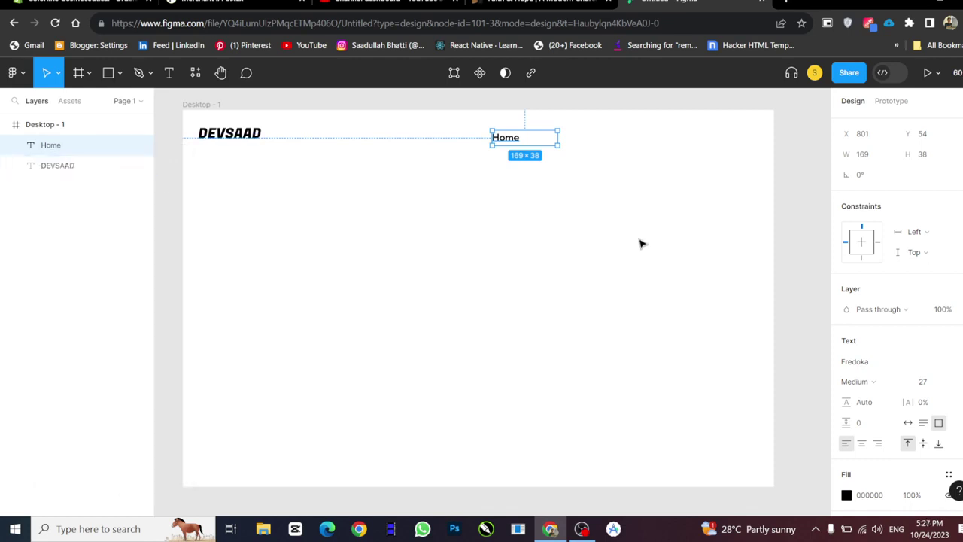
- Paste three copies of Home into the Desktop - 1 frame
right_click(540, 195)
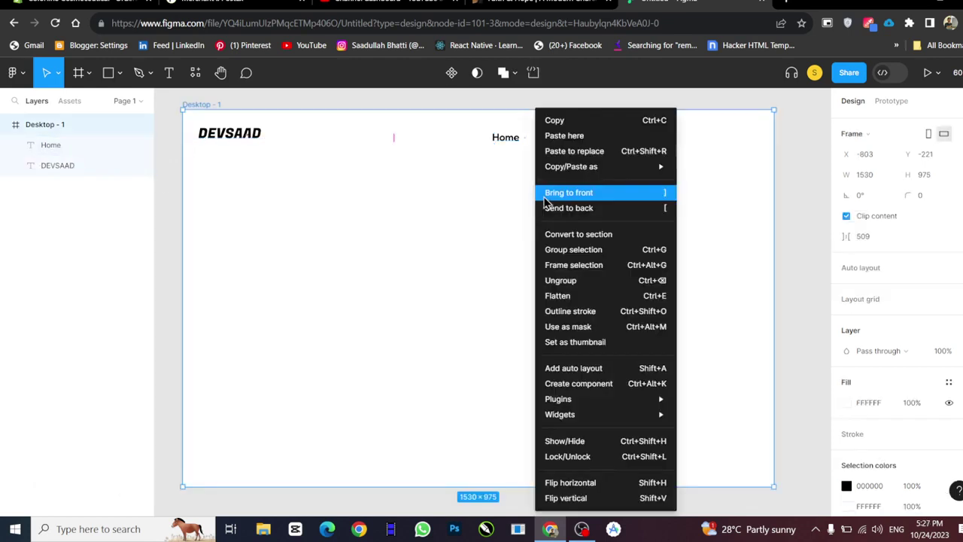
click(565, 137)
right_click(534, 246)
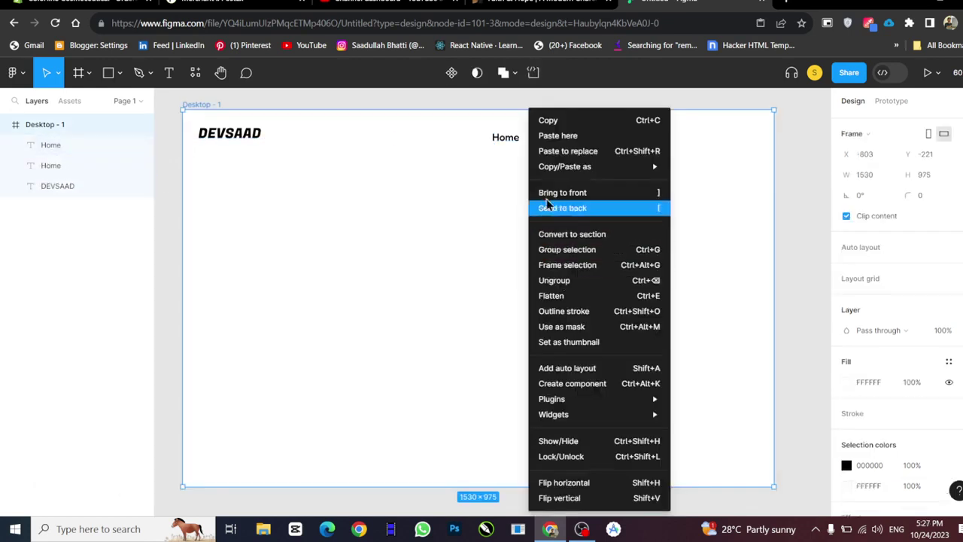
click(546, 138)
right_click(494, 299)
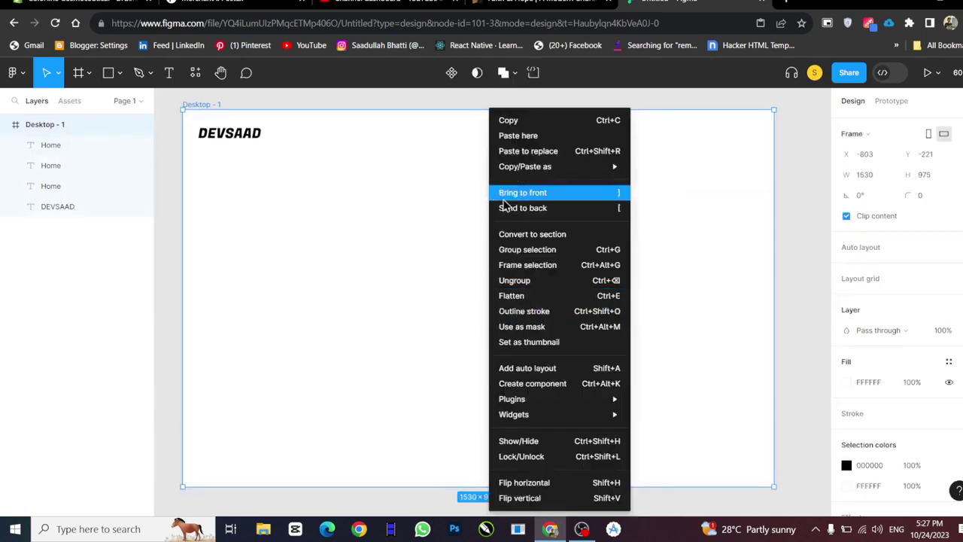
click(514, 139)
click(516, 359)
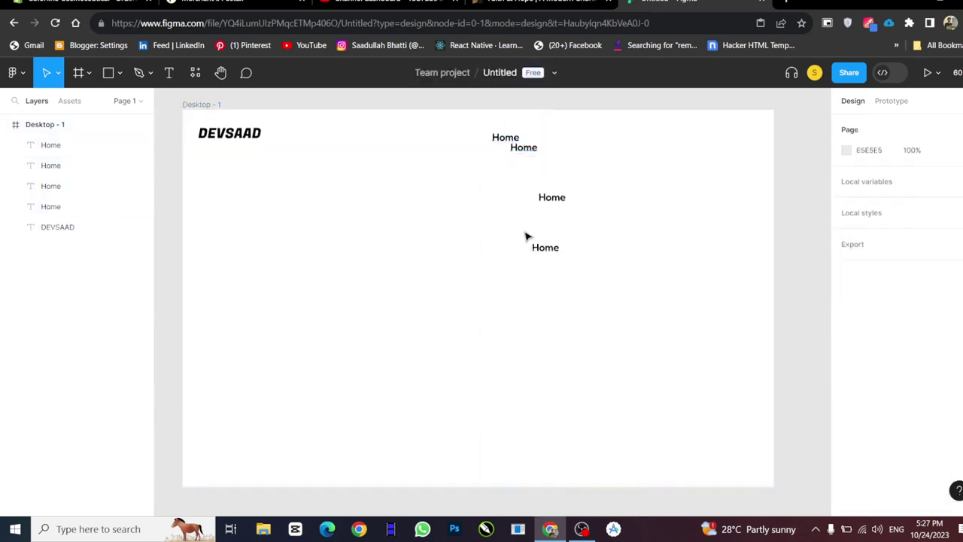
- Drag the three Home copies up into the top row, snapping to the alignment guides
drag(527, 148, 563, 142)
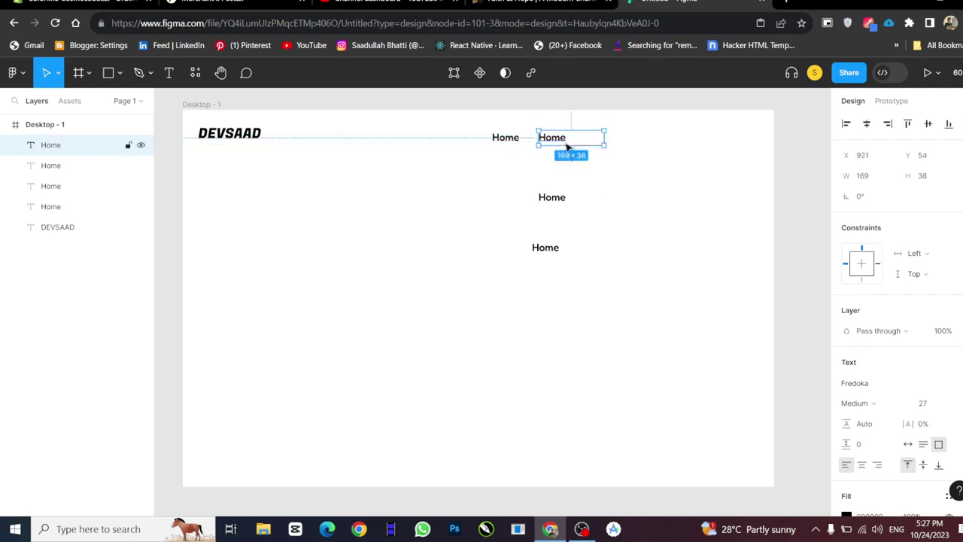
click(553, 202)
drag(553, 203, 603, 144)
click(562, 252)
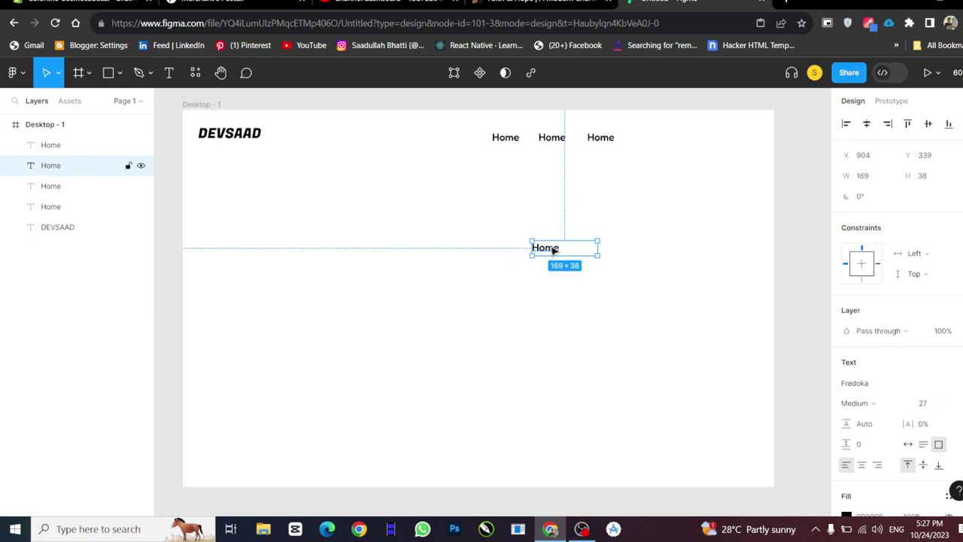
mouse_move(552, 249)
mouse_down()
mouse_move(598, 218)
mouse_move(649, 132)
mouse_move(651, 140)
mouse_up()
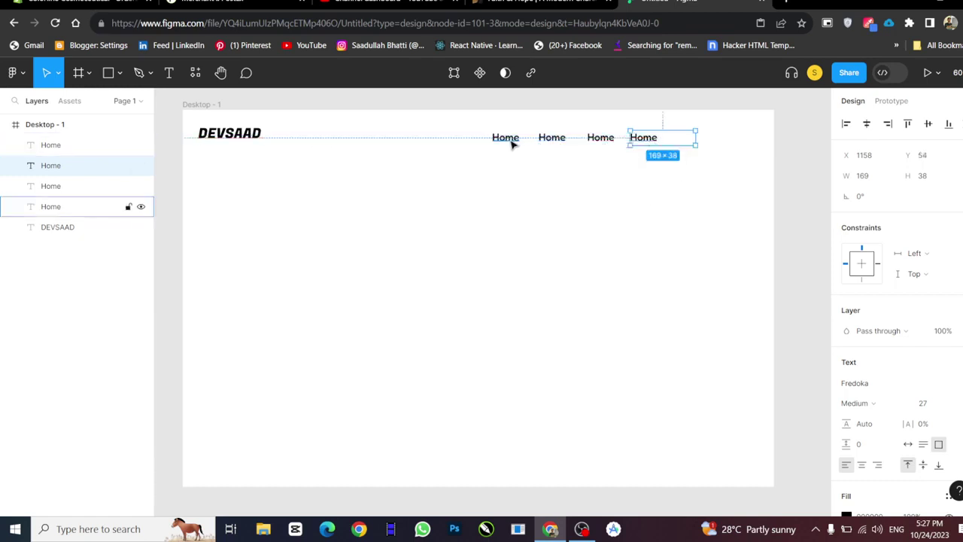
click(550, 145)
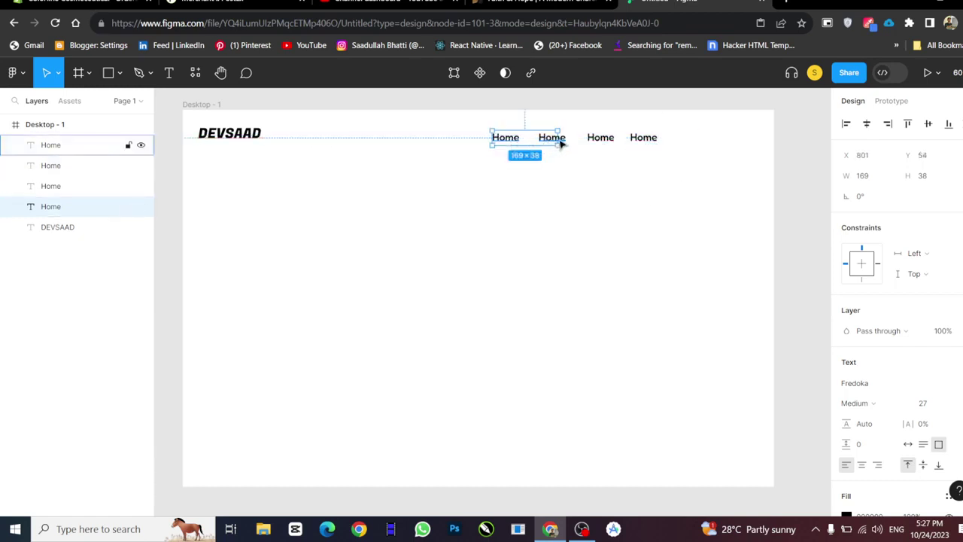
- Retype the second label as 'About Us' and clear the third label's text
click(564, 141)
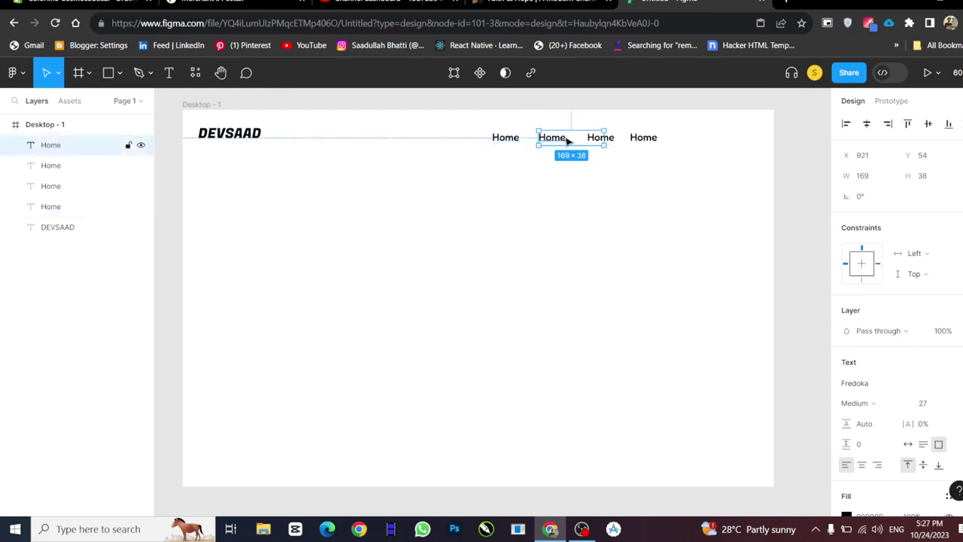
double_click(555, 138)
text(About Us)
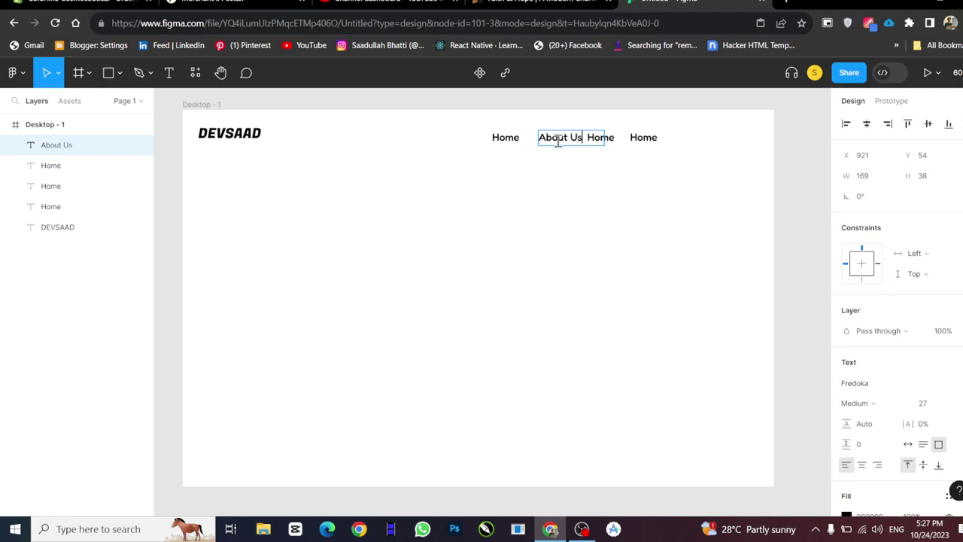
click(619, 141)
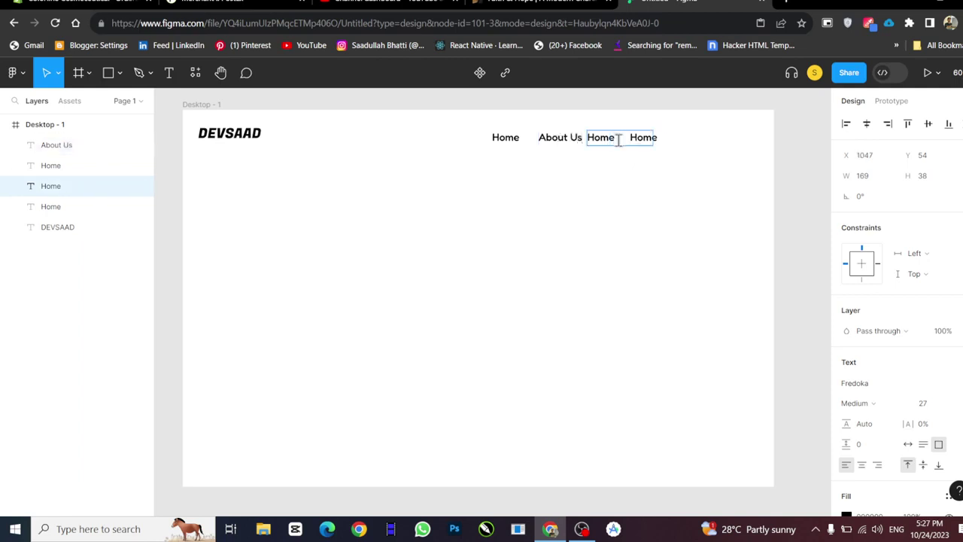
key(BackSpace)
text(Our Services)
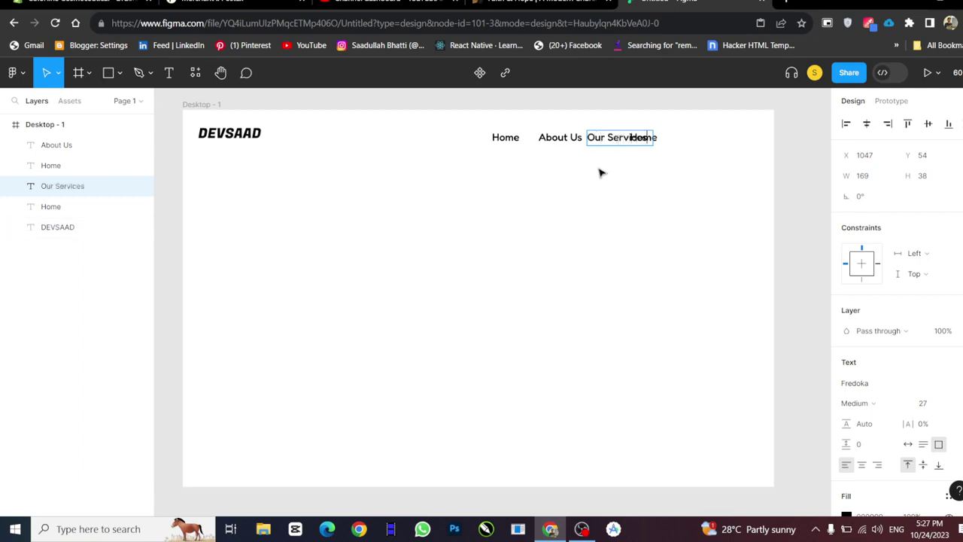
- Finish 'Our Services', then shift the last Home, Our Services and About Us right to even spacing
click(603, 139)
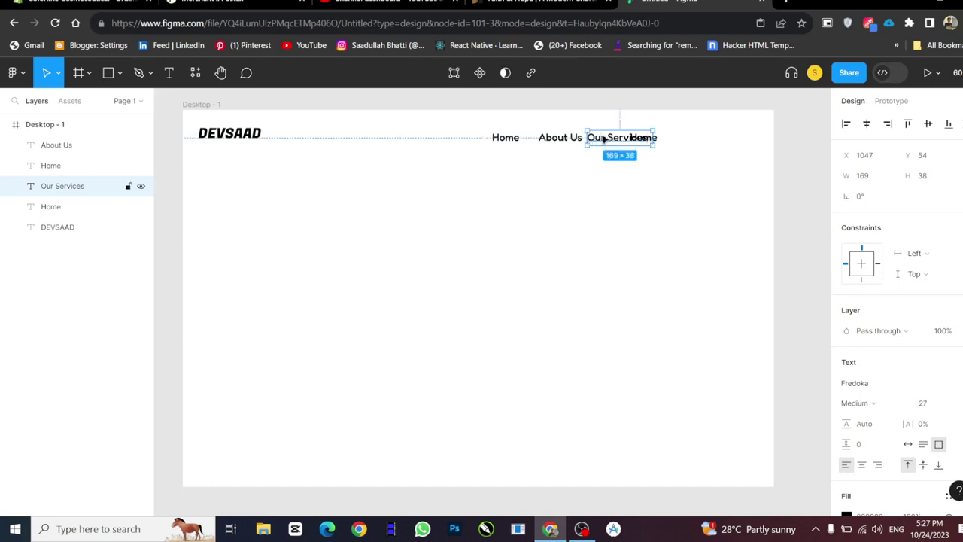
click(666, 148)
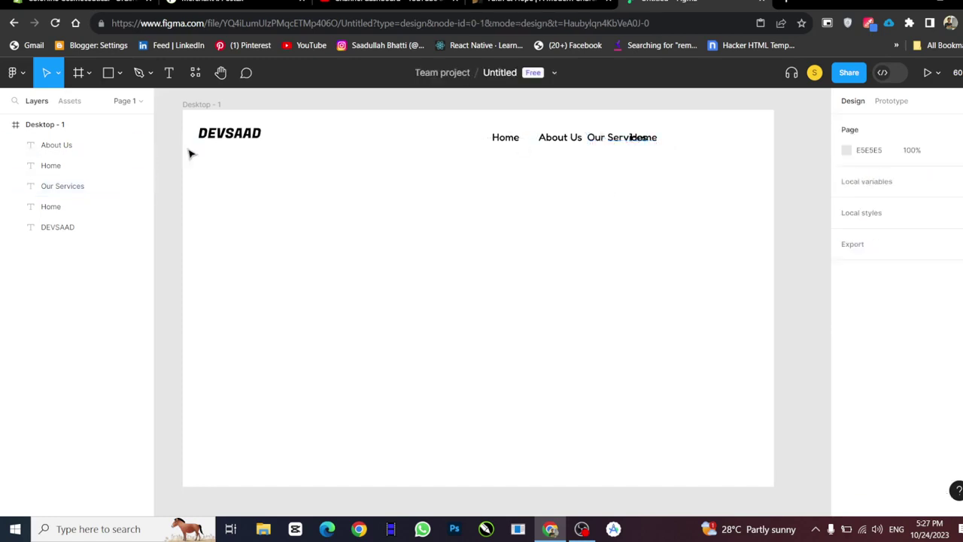
click(59, 209)
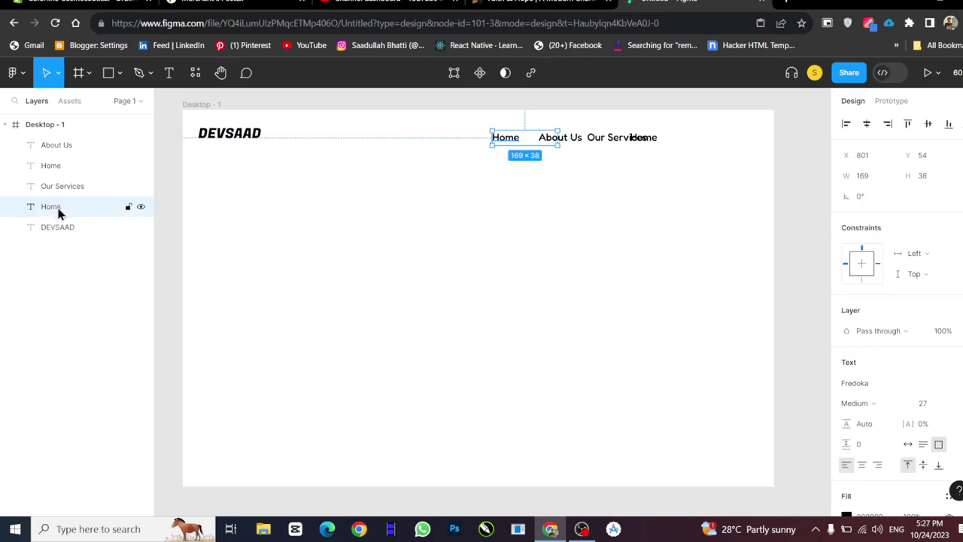
click(62, 171)
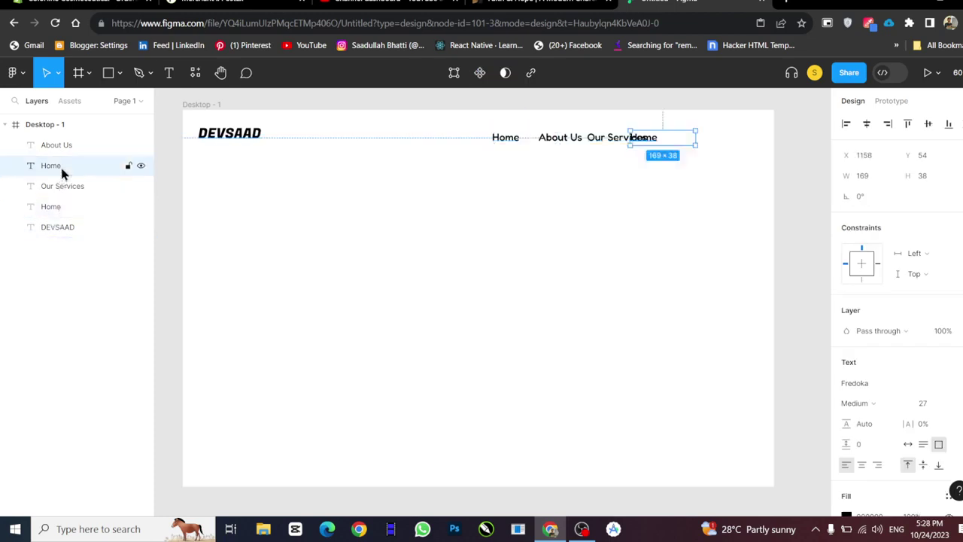
drag(684, 143, 734, 143)
click(624, 142)
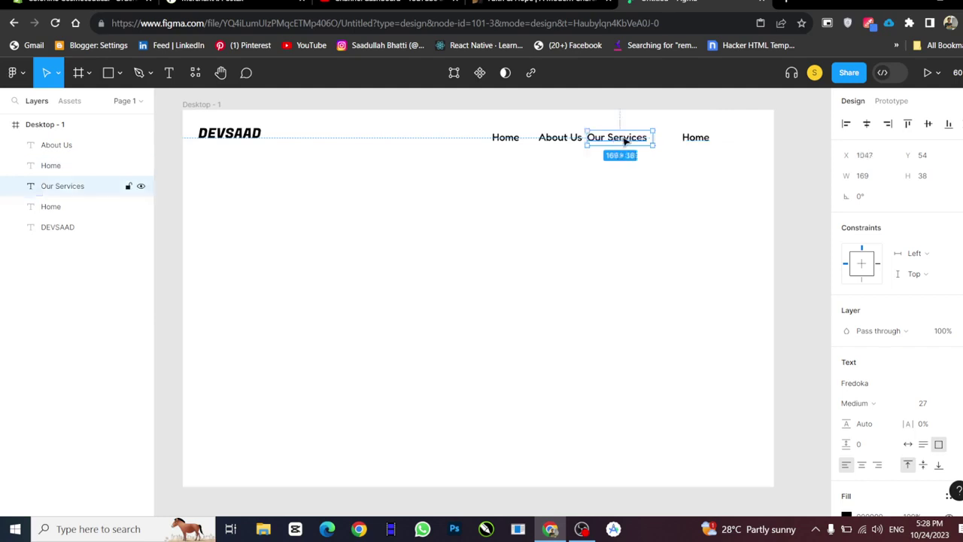
drag(624, 142, 641, 140)
click(561, 143)
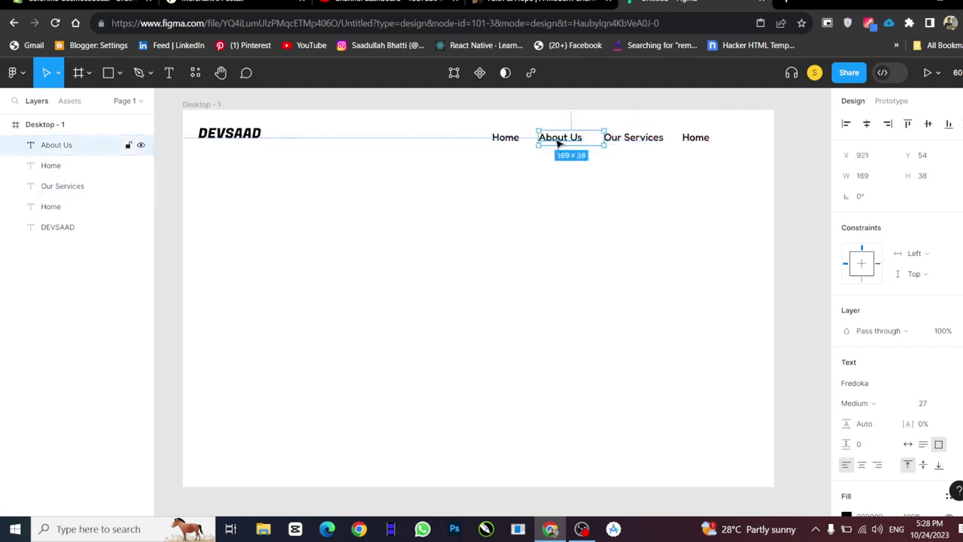
drag(558, 143, 566, 143)
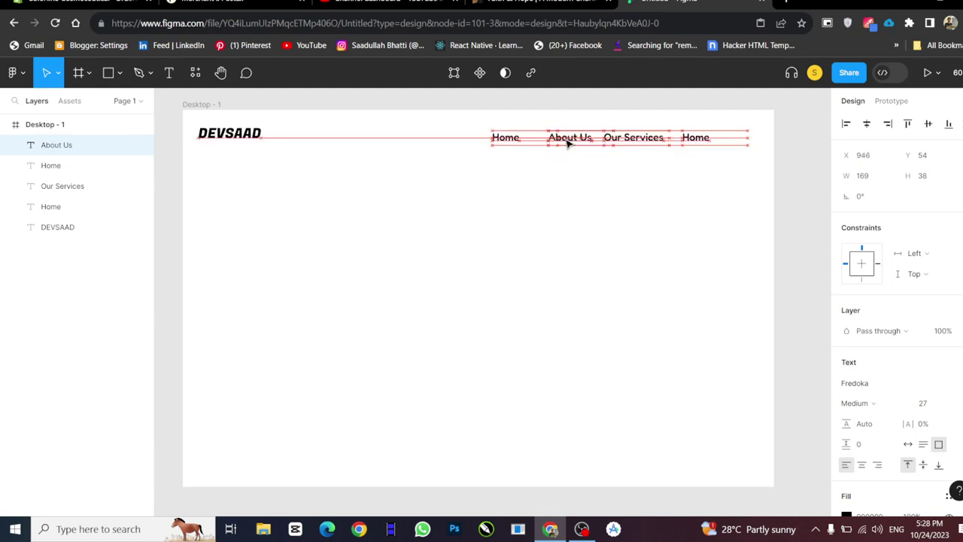
- Rename the last Home label to 'Contact Us'
double_click(698, 139)
text(Contact)
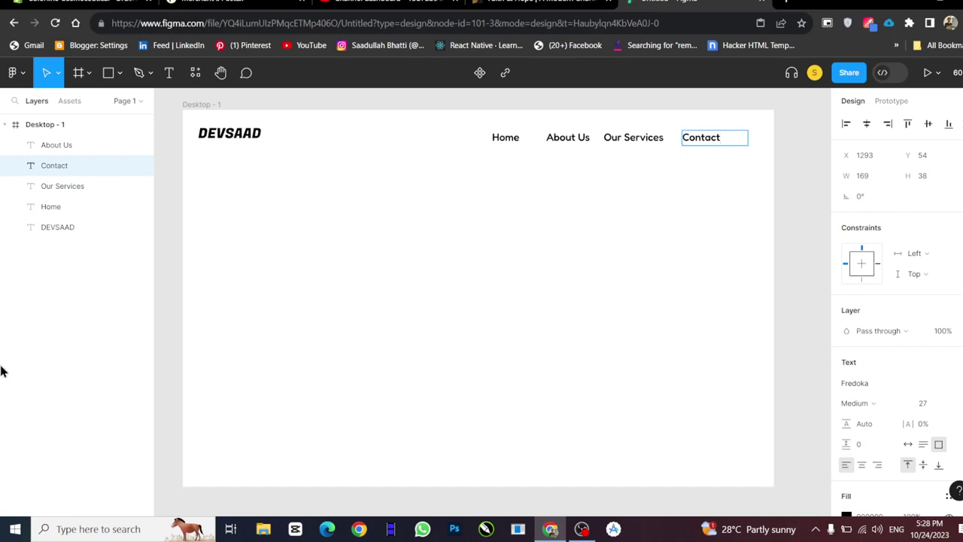
text( Us)
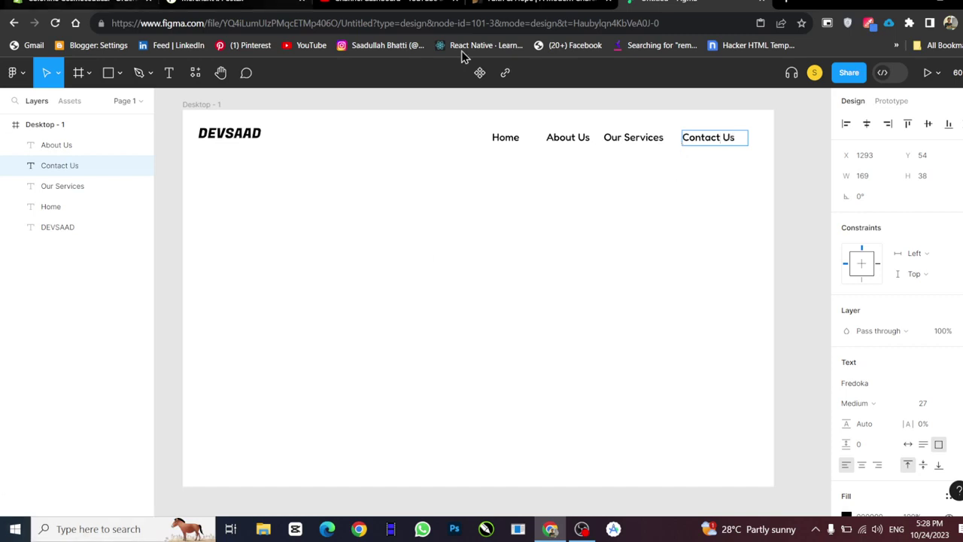
key(Escape)
click(816, 243)
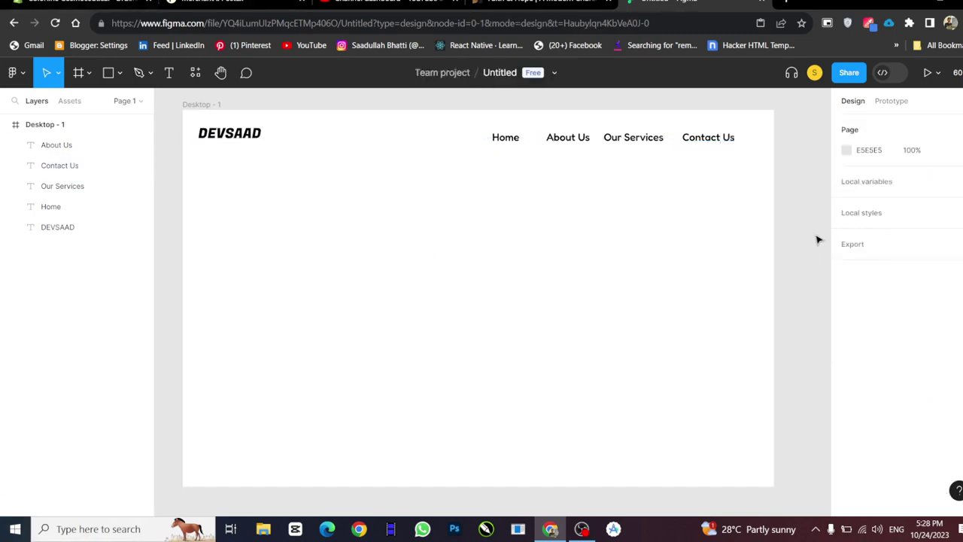
- Check the Our Services label, then compare against the reference template tab
click(640, 141)
double_click(640, 141)
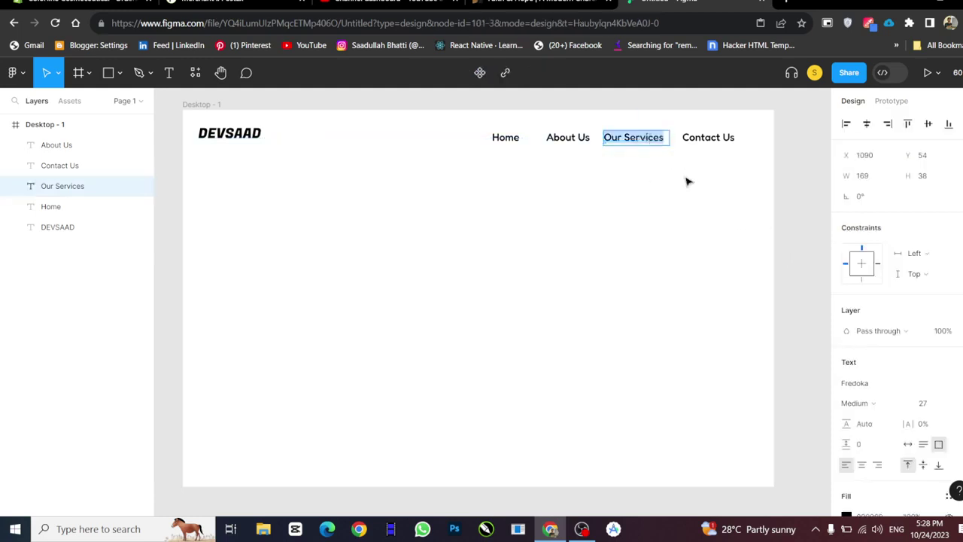
key(Escape)
click(241, 264)
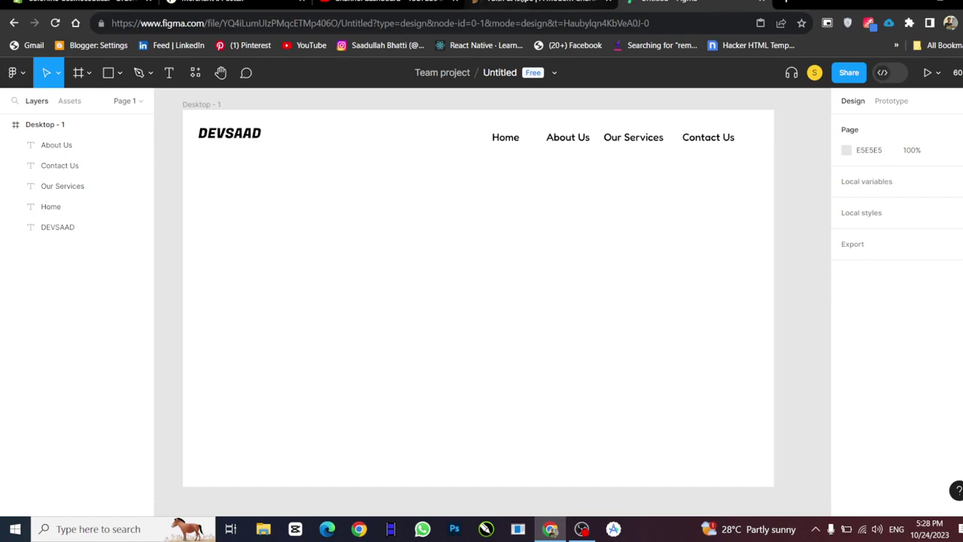
click(512, 4)
click(677, 3)
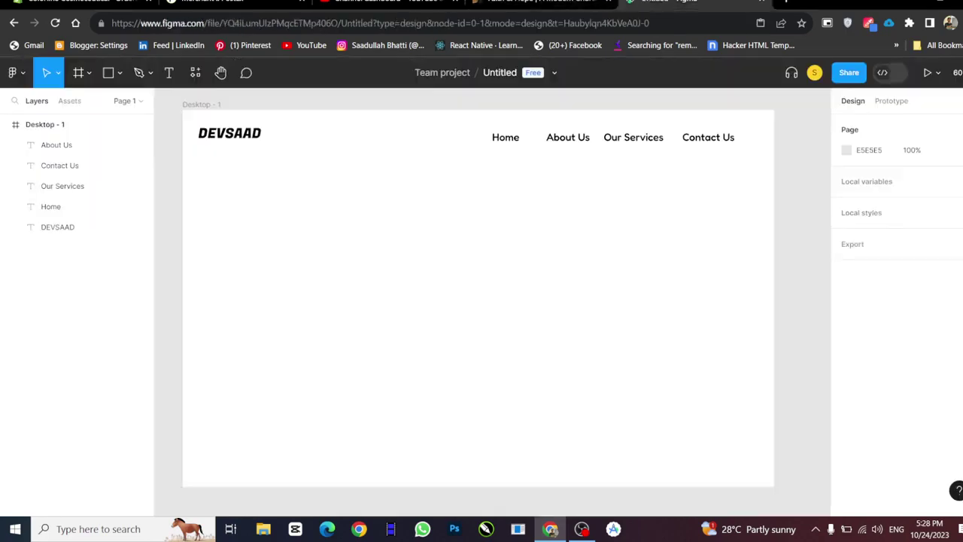
- Open the Freepik website in a new browser tab
click(786, 4)
click(627, 24)
text(free)
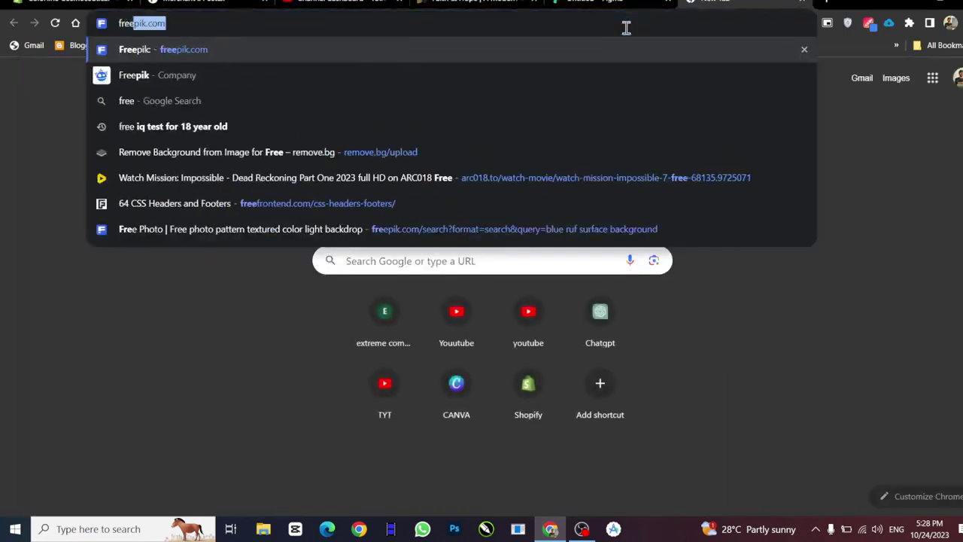
text(pik)
key(Return)
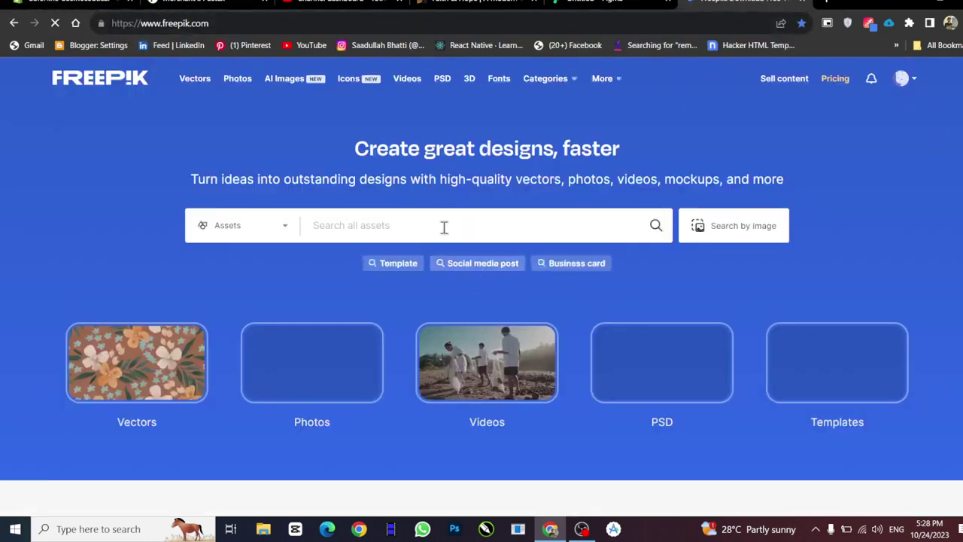
- Search Freepik for 'digital marketing png'
click(453, 225)
text(di)
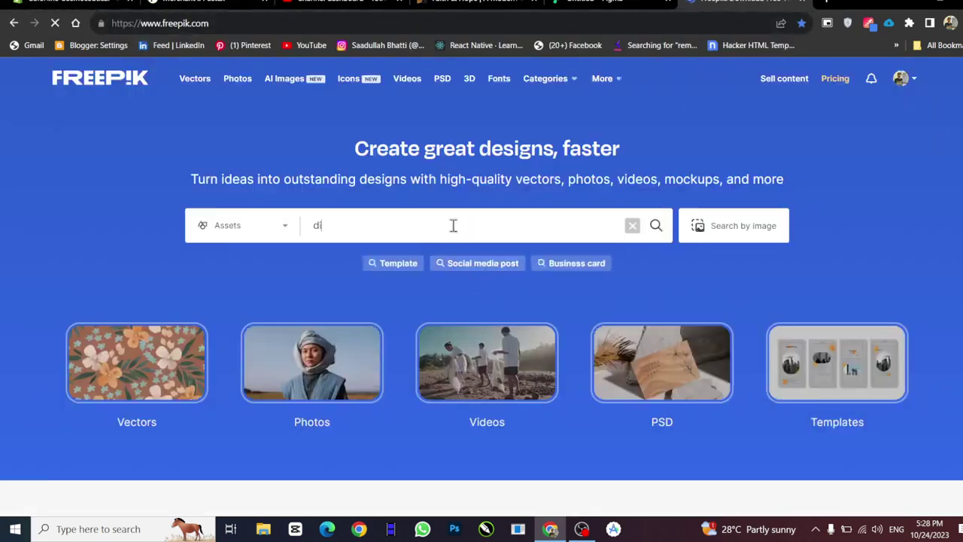
text(gital marketing)
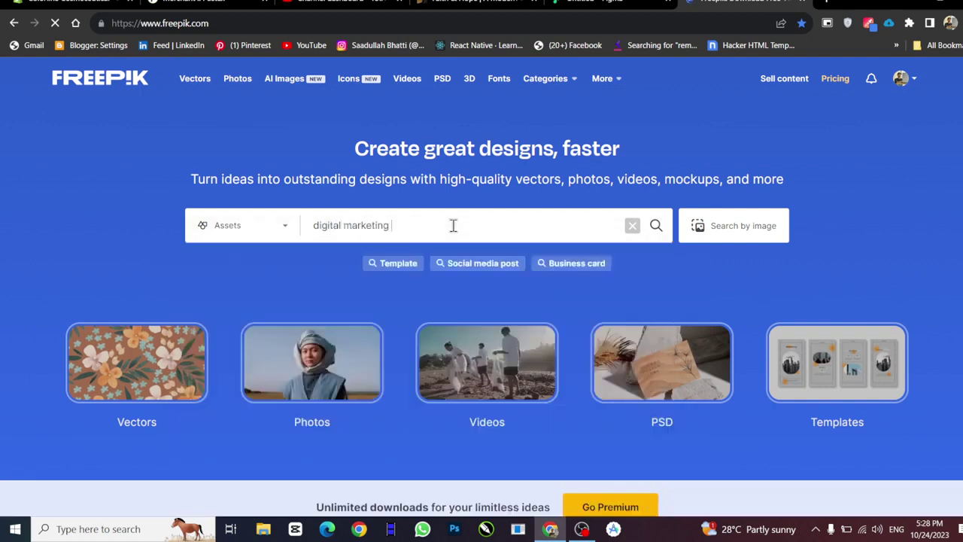
key(Return)
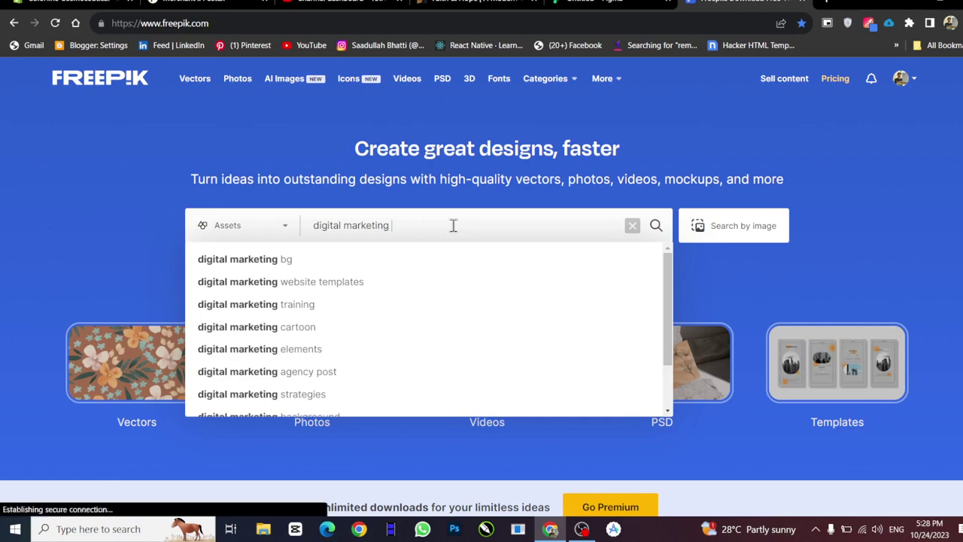
text(ng)
key(Return)
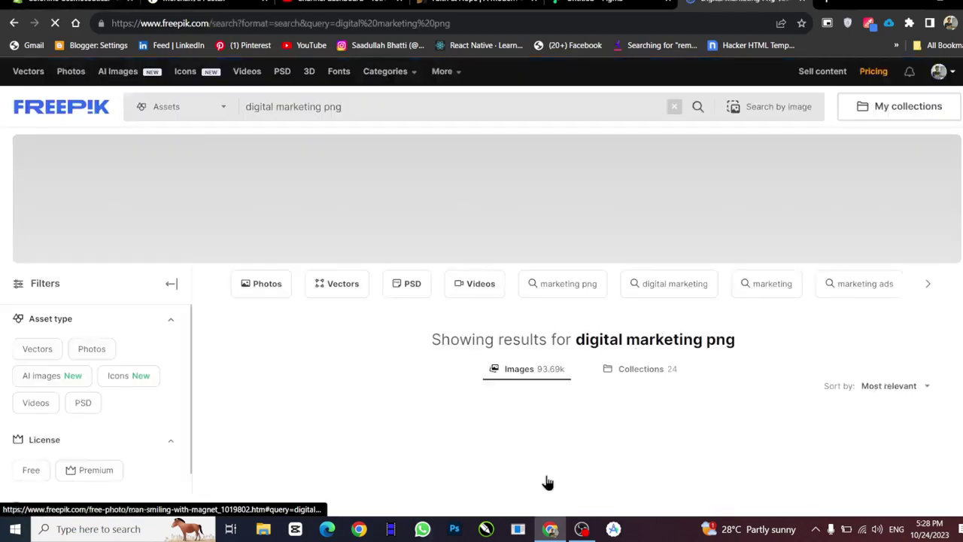
- Scroll through the grid of digital marketing illustration results
scroll(557, 271, down, 3)
scroll(580, 290, down, 3)
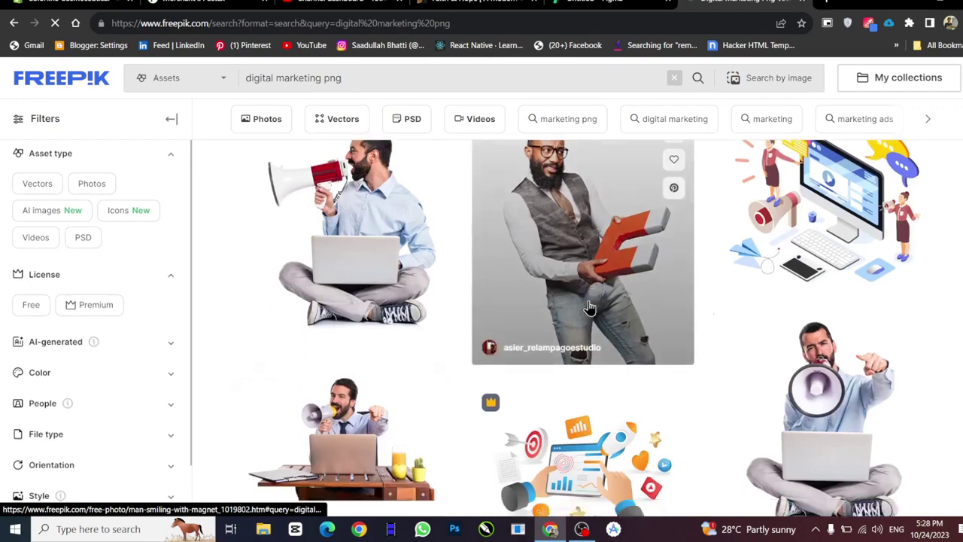
scroll(595, 374, down, 2)
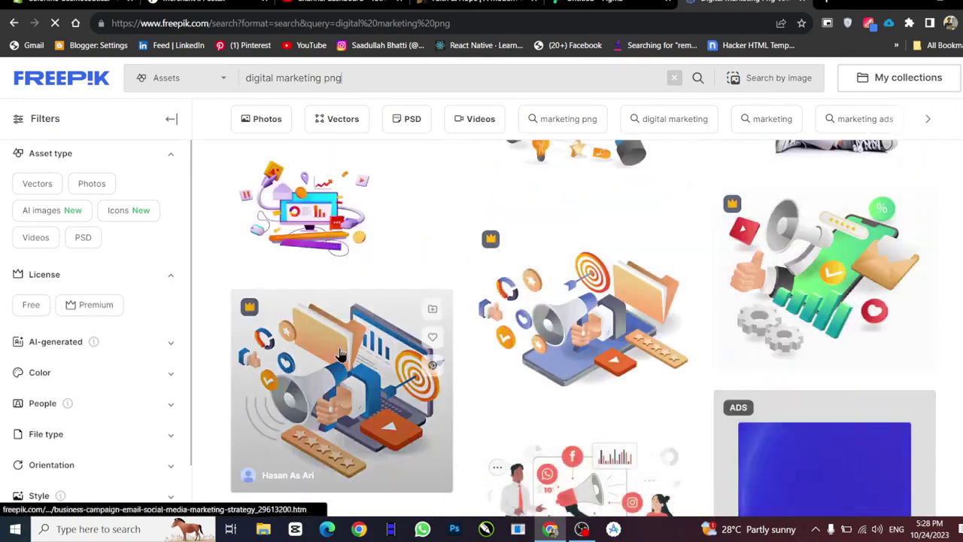
scroll(617, 398, down, 3)
scroll(595, 392, down, 1)
scroll(464, 379, down, 2)
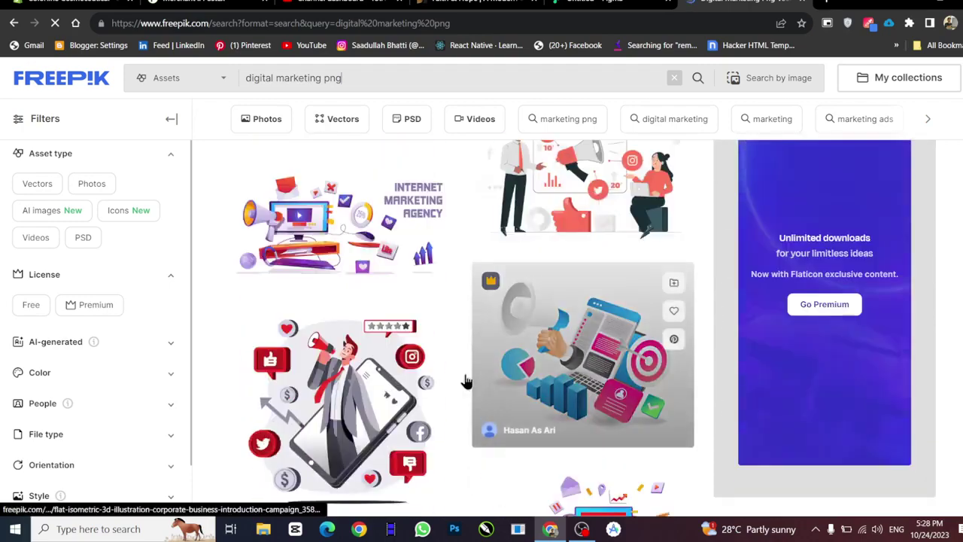
scroll(549, 386, down, 2)
scroll(602, 393, down, 1)
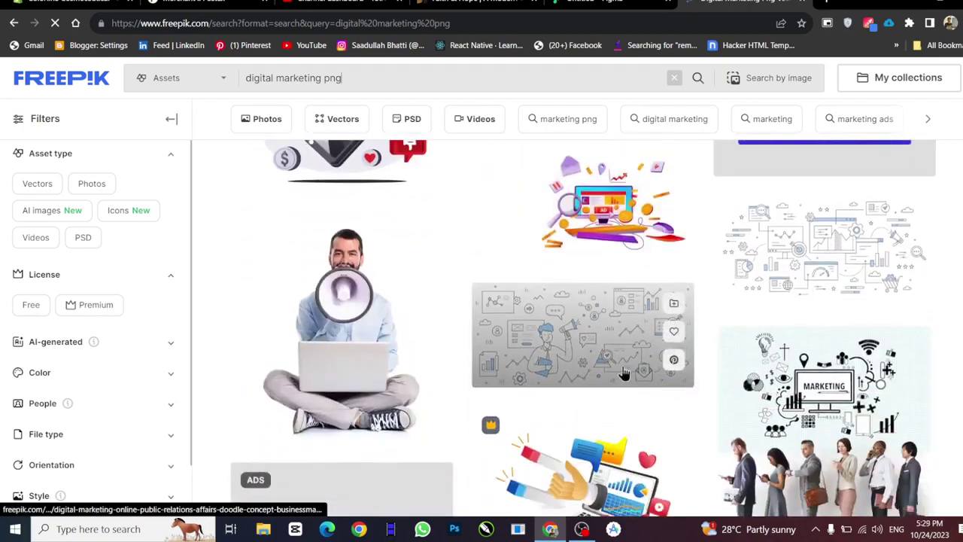
scroll(623, 372, up, 1)
scroll(828, 415, down, 4)
scroll(738, 415, down, 2)
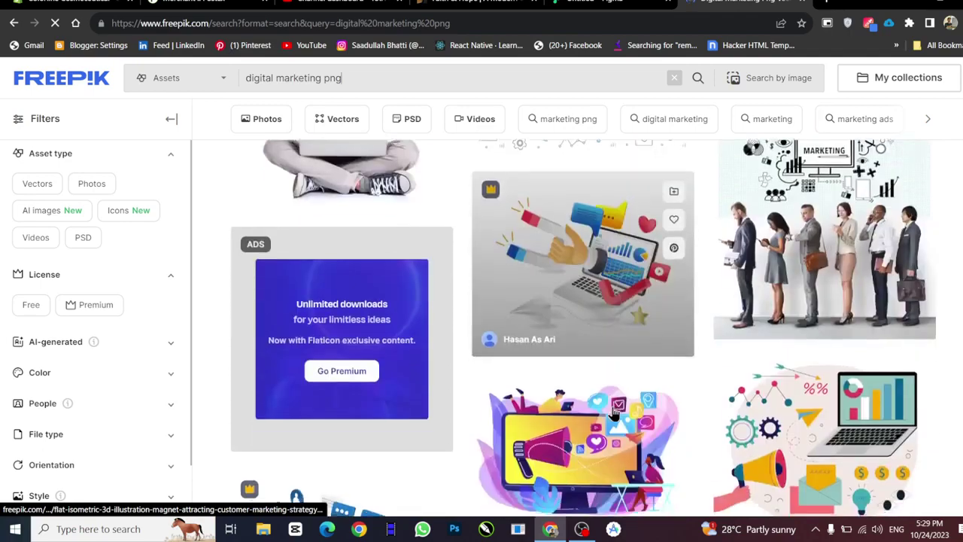
scroll(627, 414, down, 2)
scroll(639, 402, up, 1)
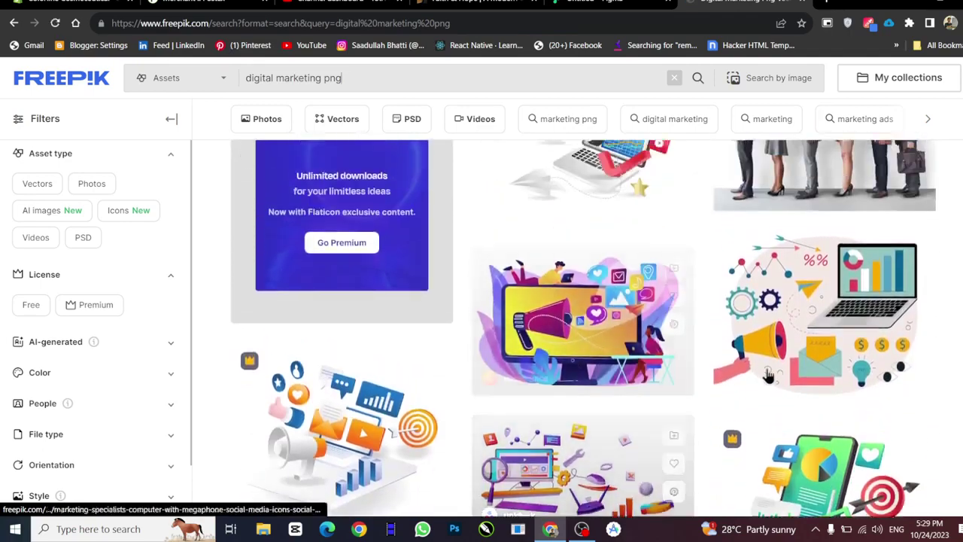
scroll(775, 361, down, 1)
- Download the megaphone-and-computer illustration through Freepik's Free download with attribution
click(557, 278)
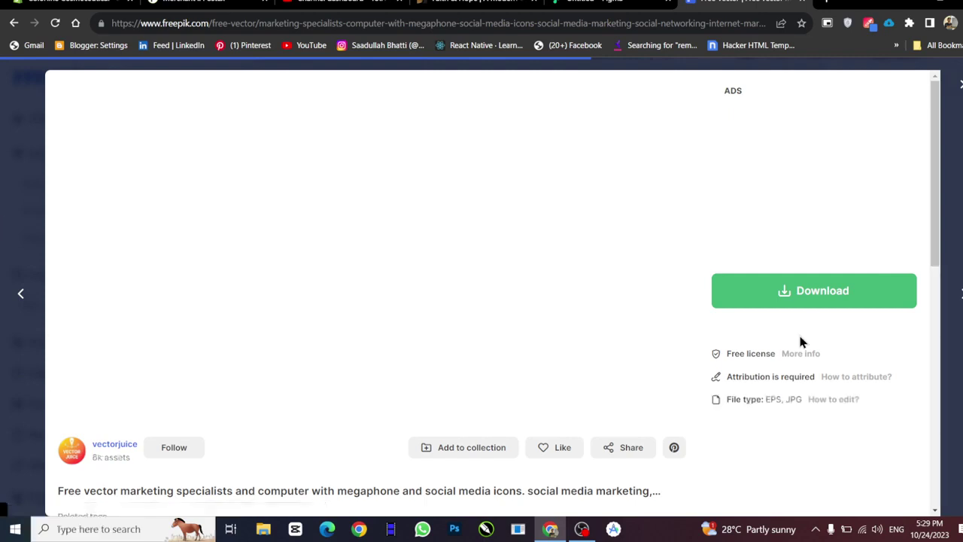
click(803, 295)
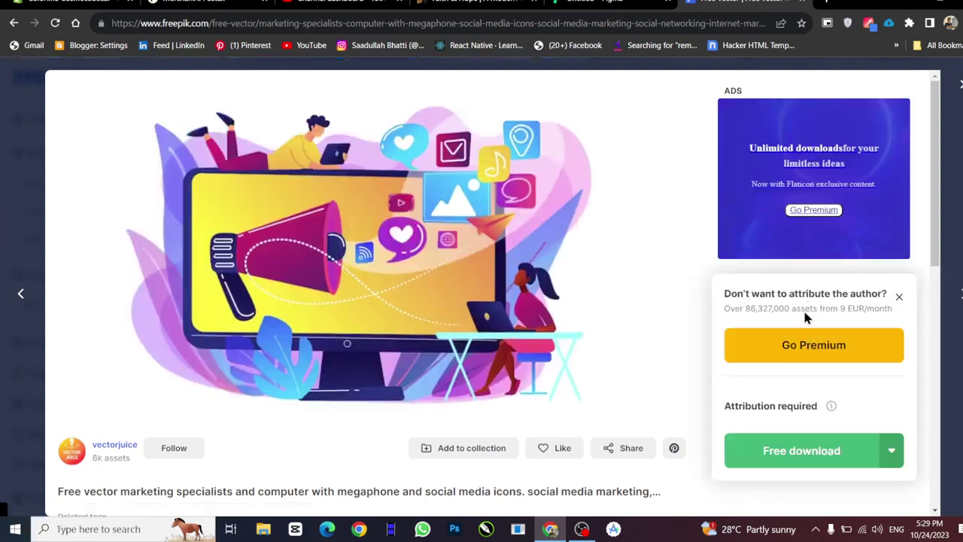
click(802, 450)
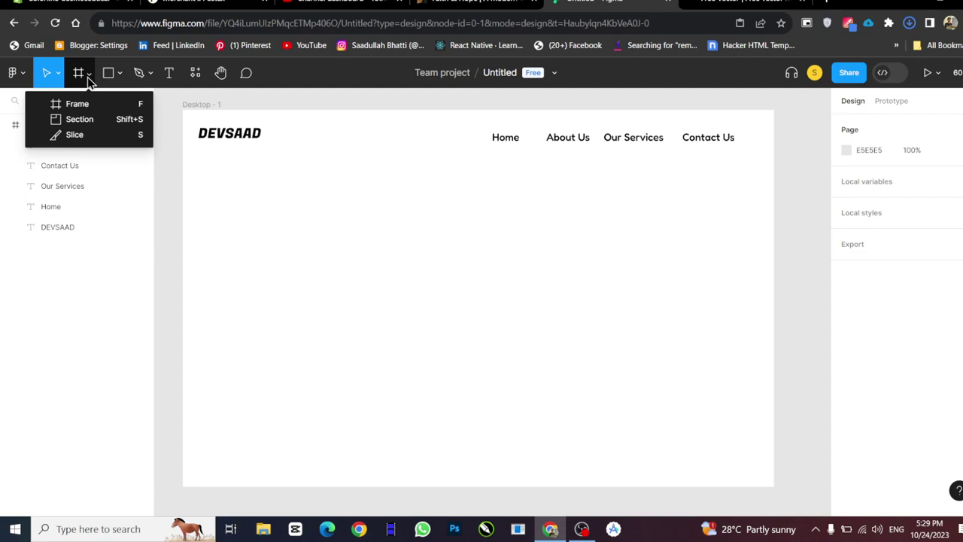
- Search for the illustration through Place image/video, cancel, then show Chrome's recent downloads
click(119, 73)
click(97, 196)
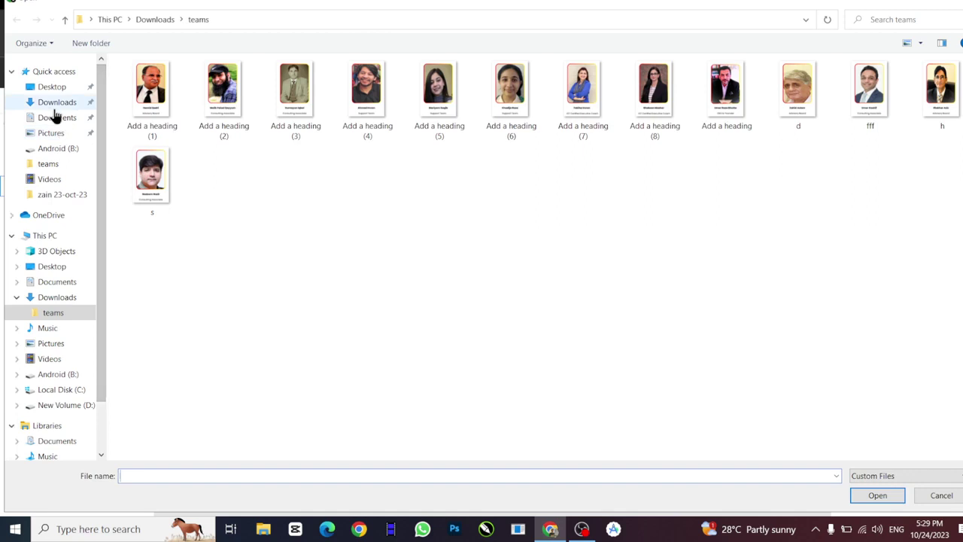
click(57, 102)
scroll(361, 233, down, 2)
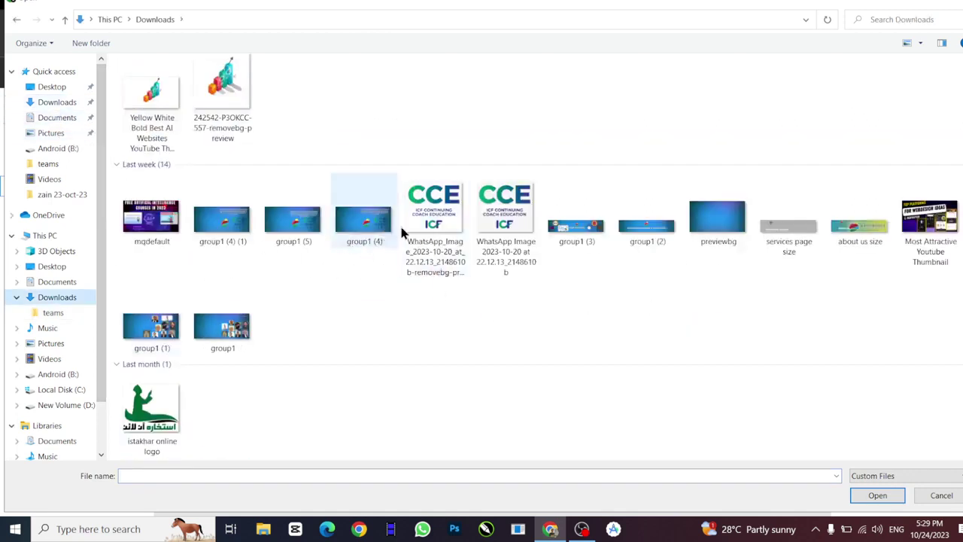
scroll(422, 228, up, 2)
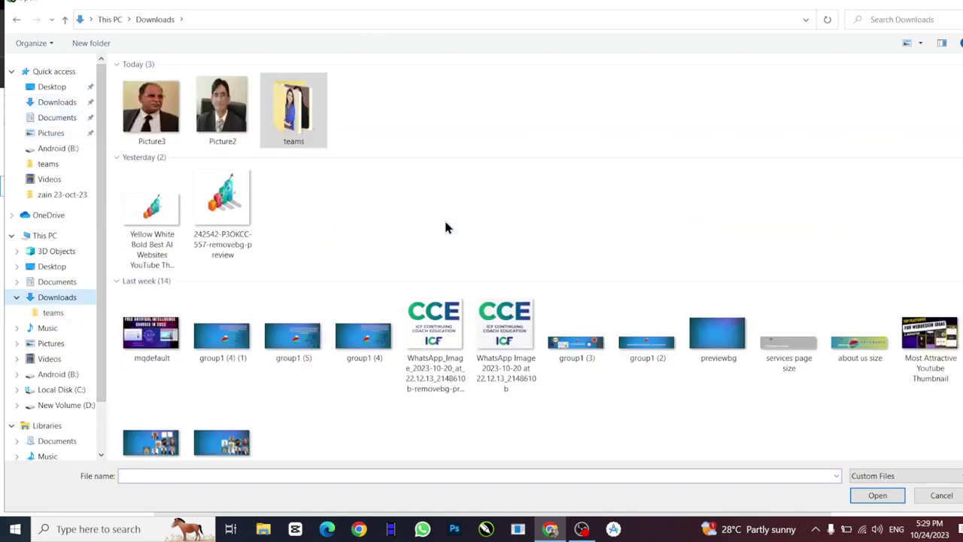
click(52, 87)
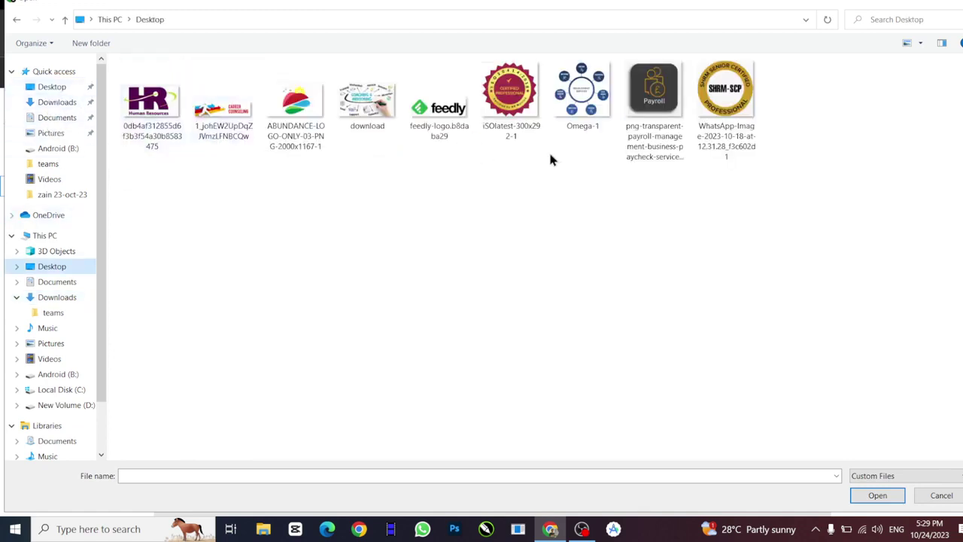
click(65, 20)
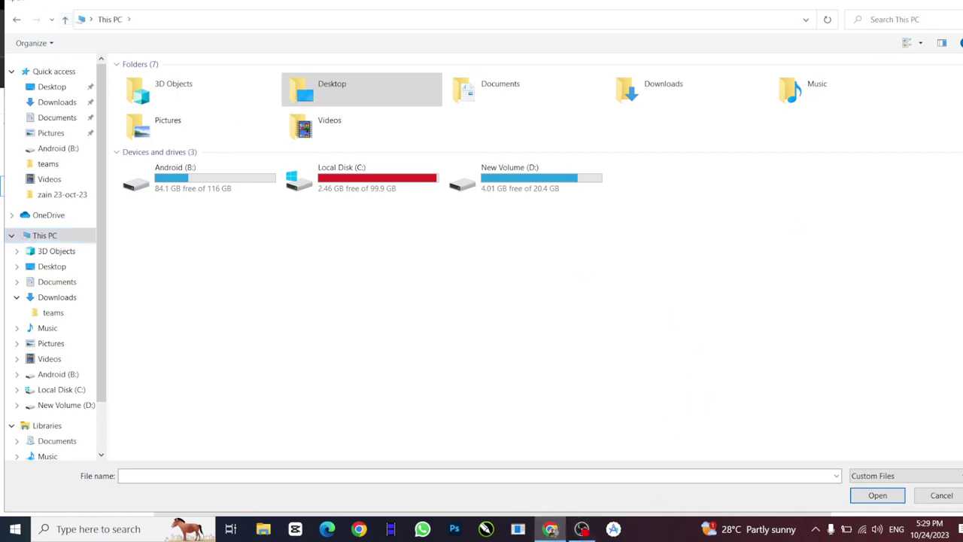
click(959, 3)
click(909, 23)
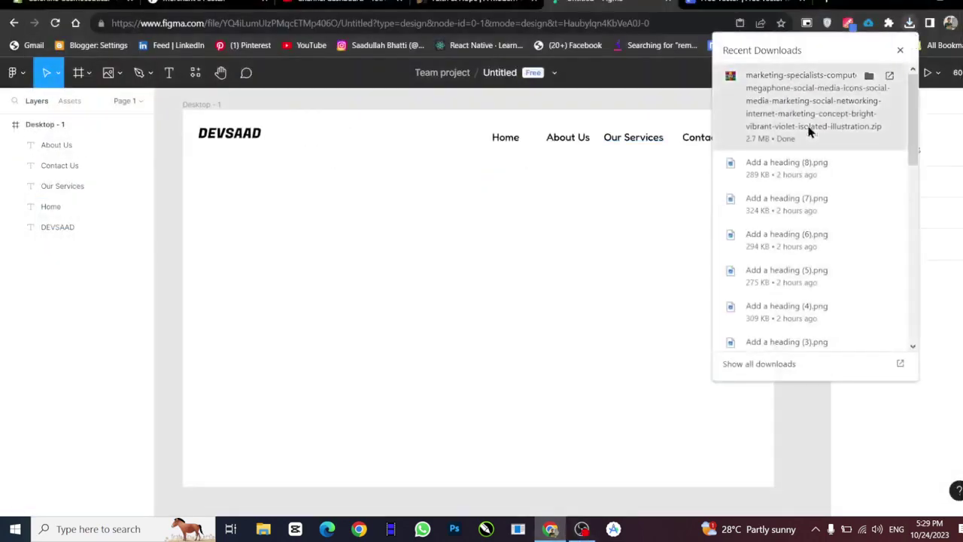
- Extract the megaphone zip in Downloads and open the folder holding the 19198948 files
click(867, 75)
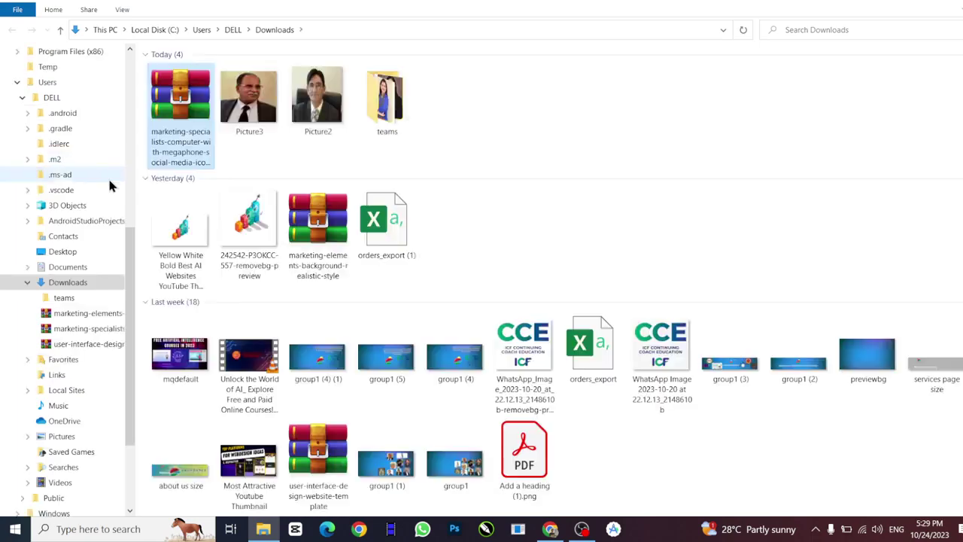
right_click(192, 113)
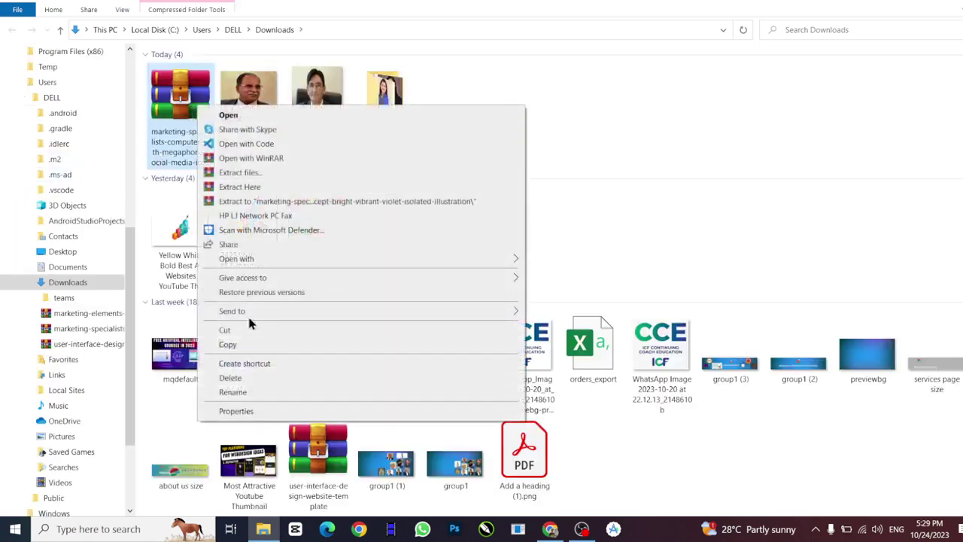
click(241, 173)
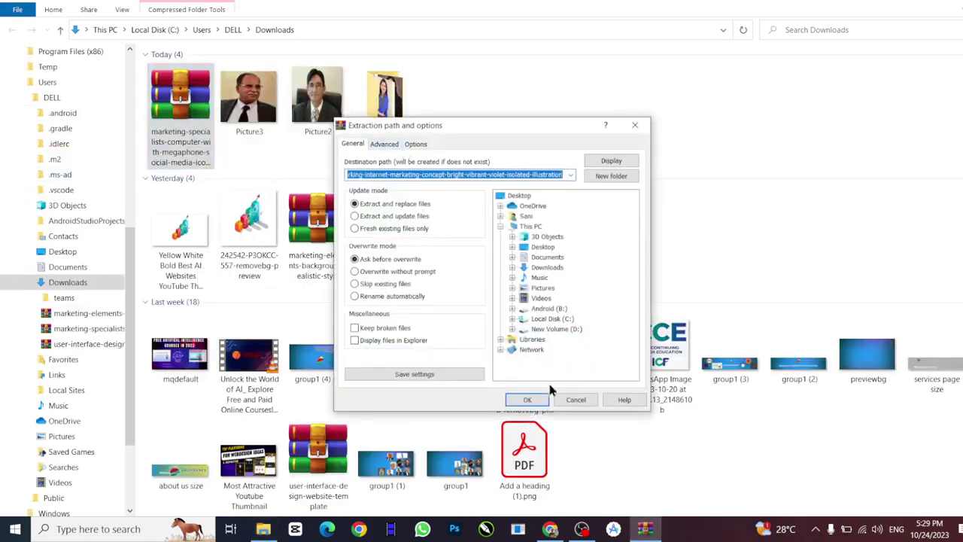
click(531, 399)
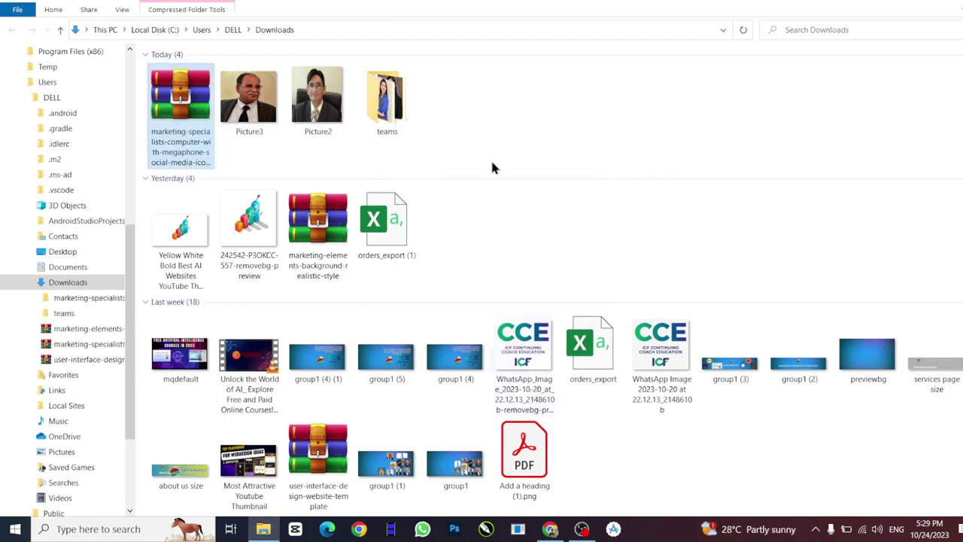
double_click(391, 133)
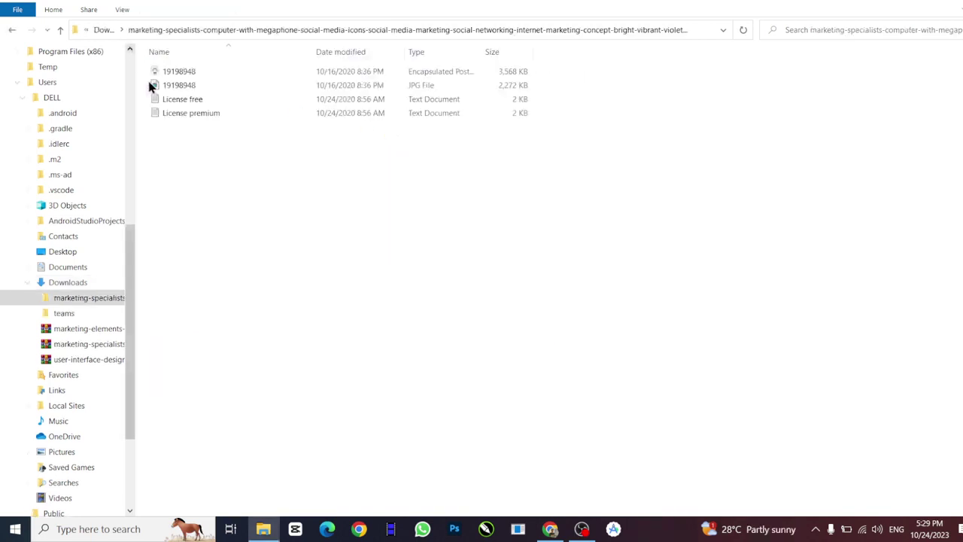
mouse_move(154, 85)
mouse_down()
mouse_move(226, 117)
mouse_move(319, 194)
mouse_up()
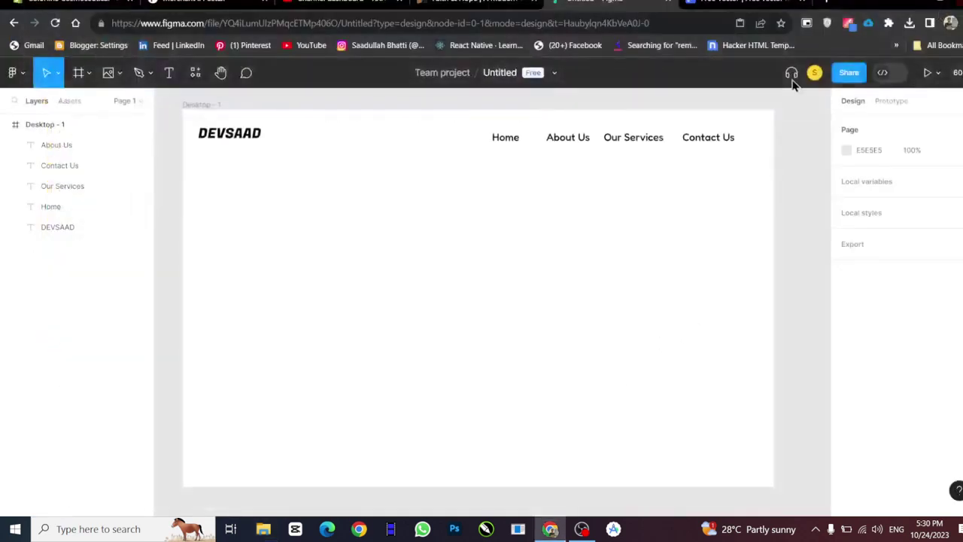
- Place the 19198948 JPG from Downloads' marketing-specialists folder into Figma
click(118, 75)
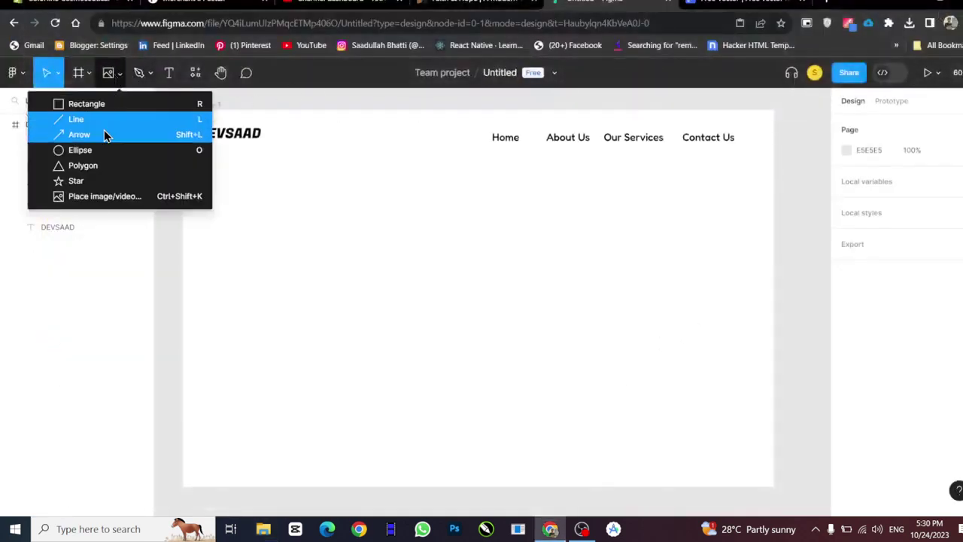
click(118, 193)
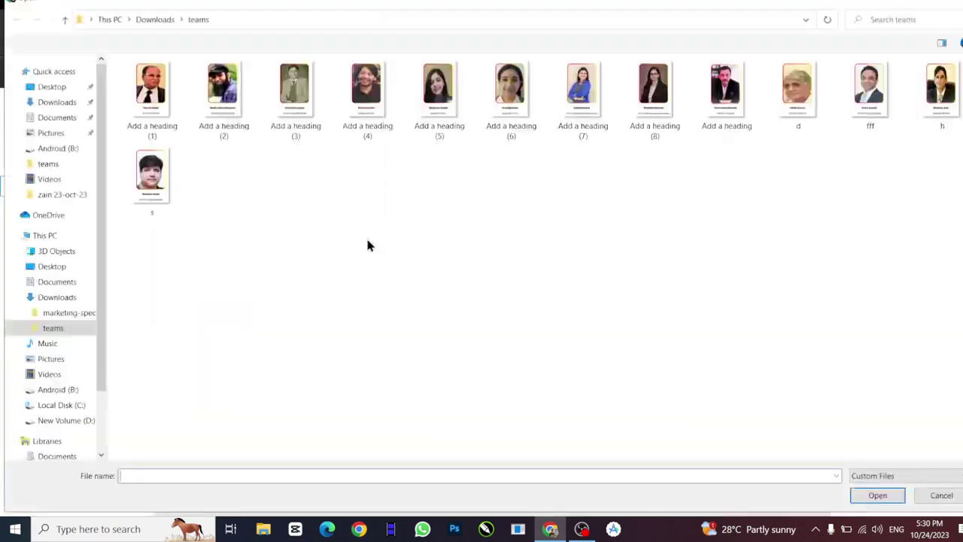
click(66, 20)
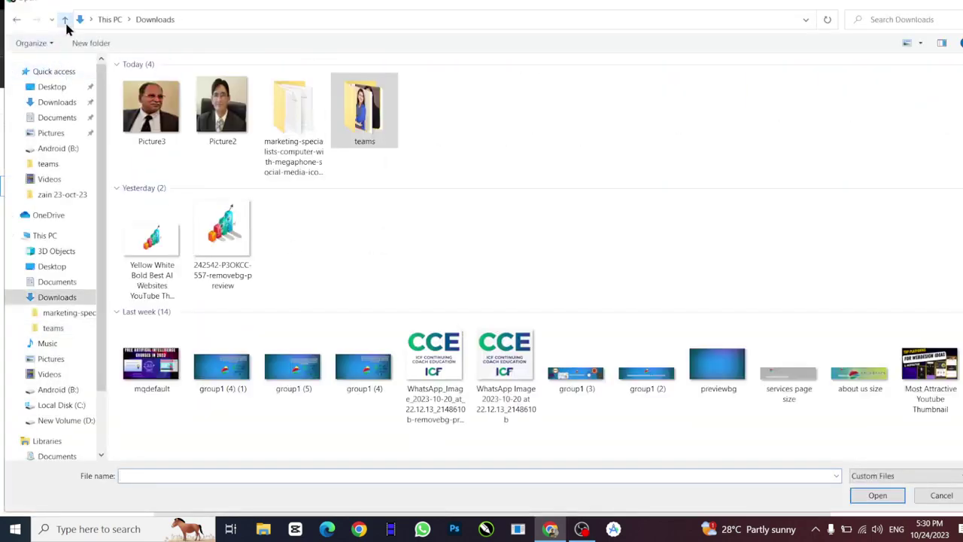
scroll(374, 299, down, 2)
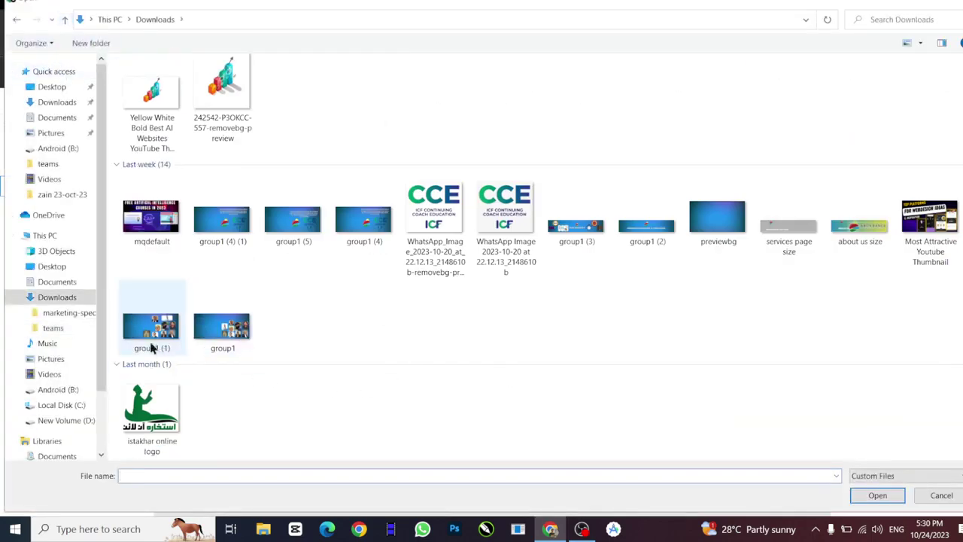
scroll(376, 303, up, 3)
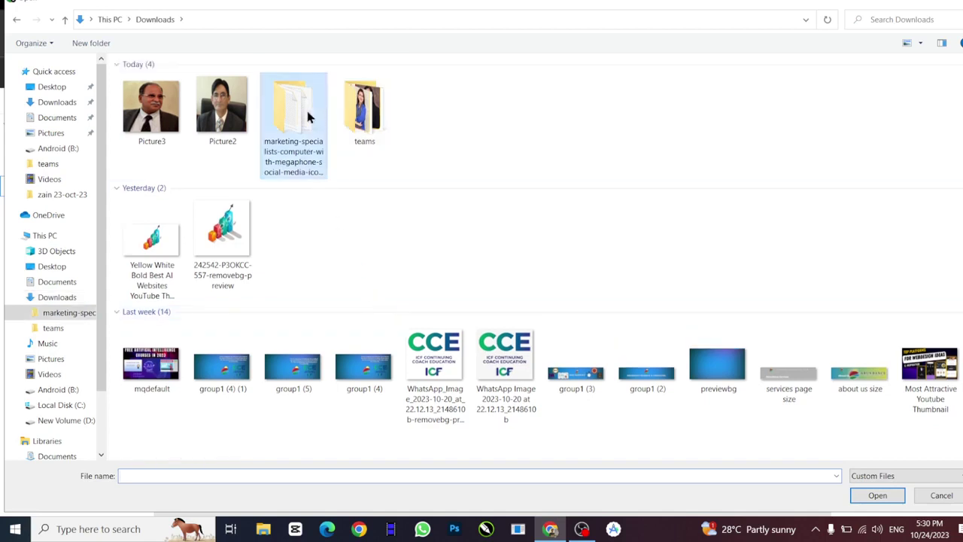
double_click(294, 106)
double_click(151, 102)
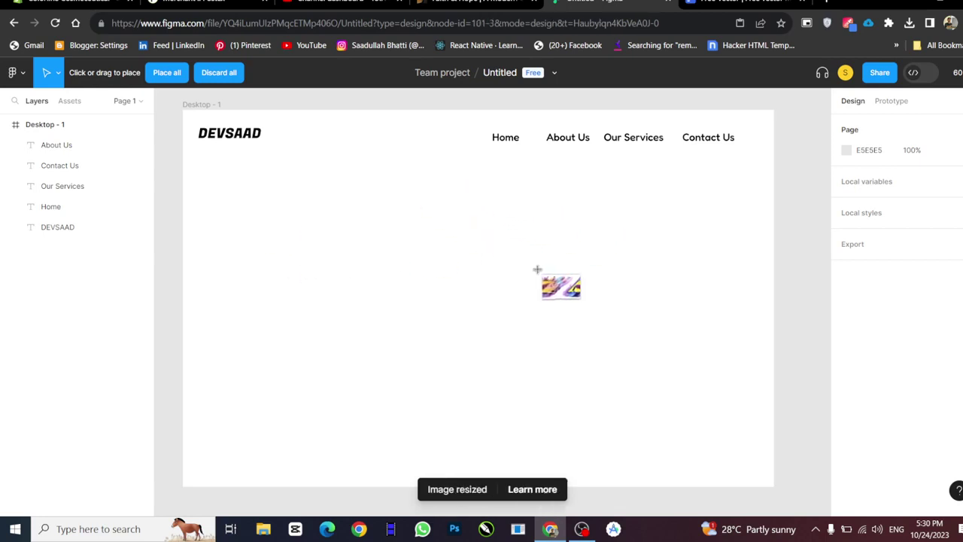
- Resize the megaphone illustration to 1004×631 and set it on the frame's right, below the nav
drag(427, 191, 792, 420)
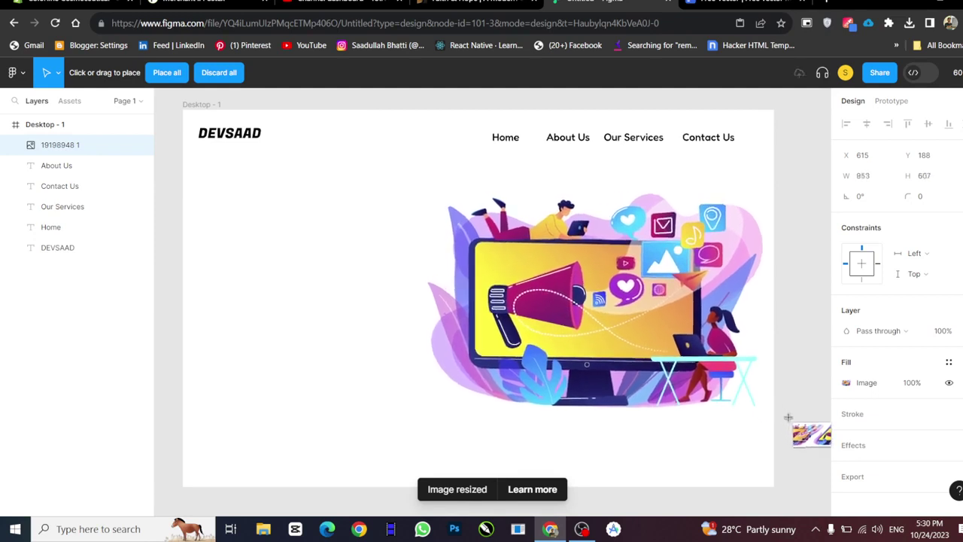
mouse_move(638, 355)
mouse_down()
mouse_move(638, 333)
mouse_move(629, 330)
mouse_up()
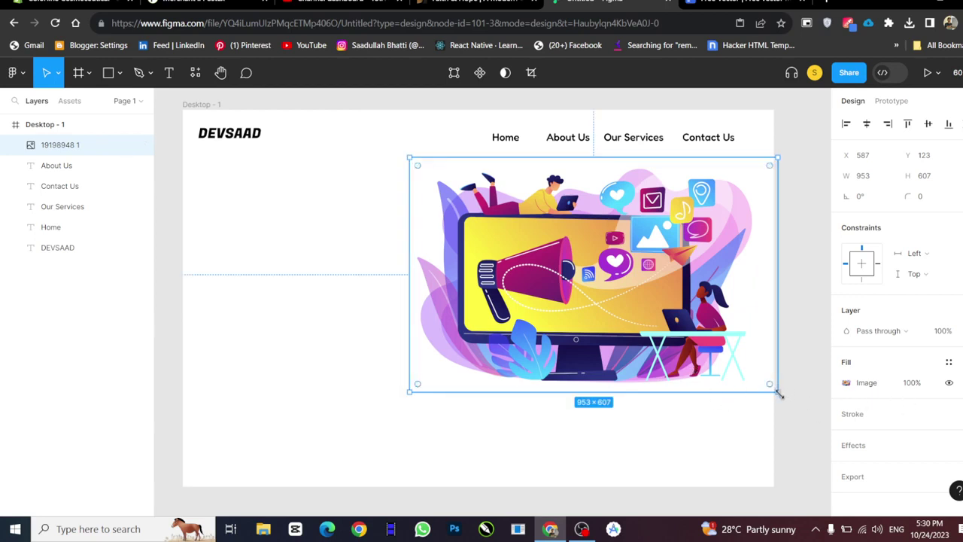
drag(779, 394, 799, 404)
drag(574, 277, 567, 289)
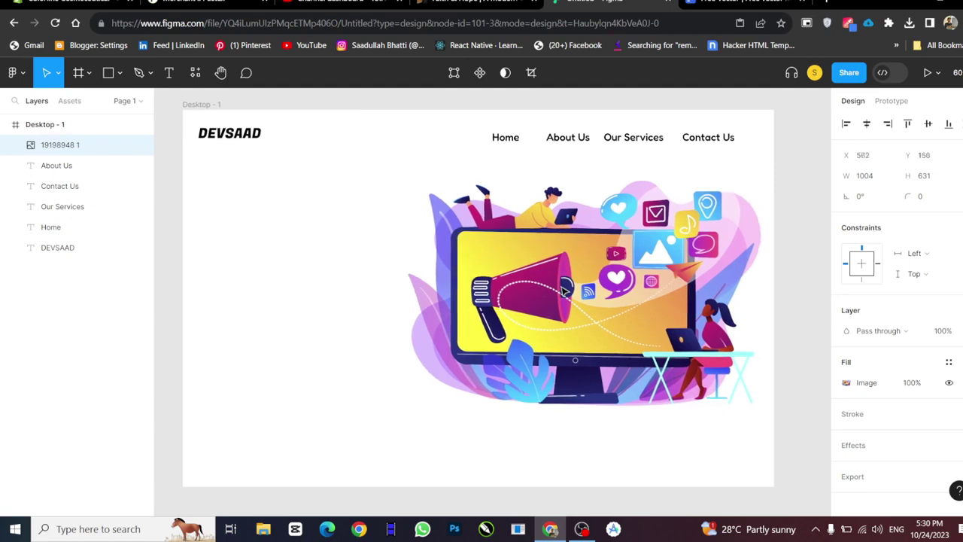
click(162, 270)
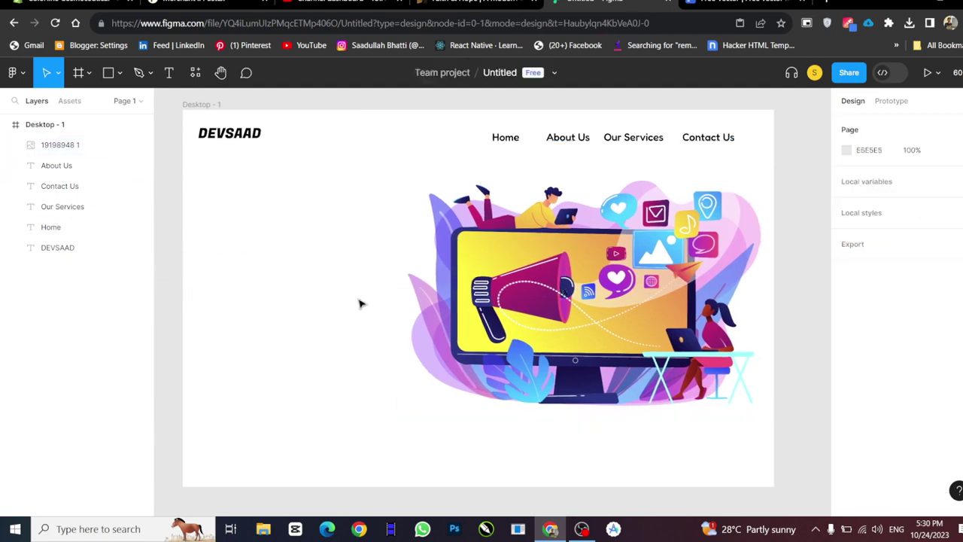
drag(579, 283, 581, 296)
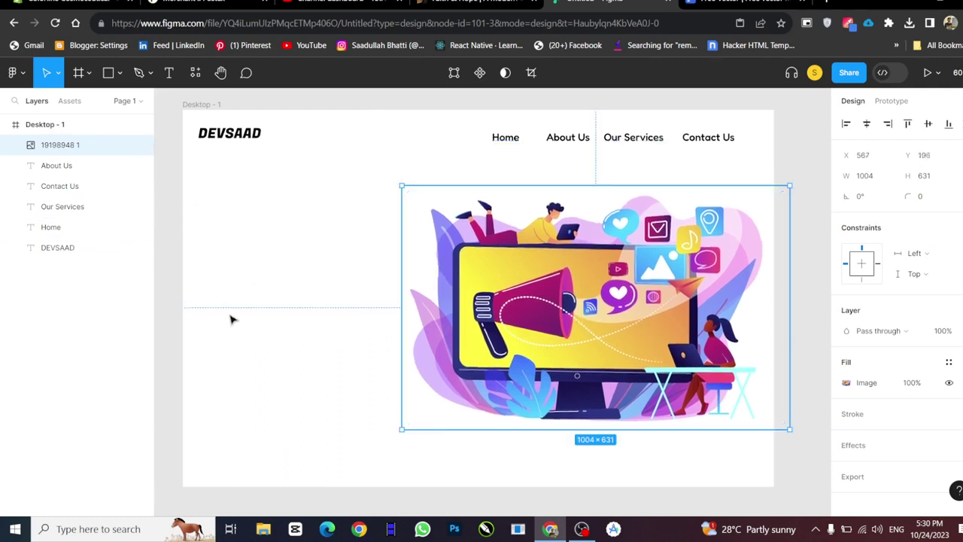
click(89, 79)
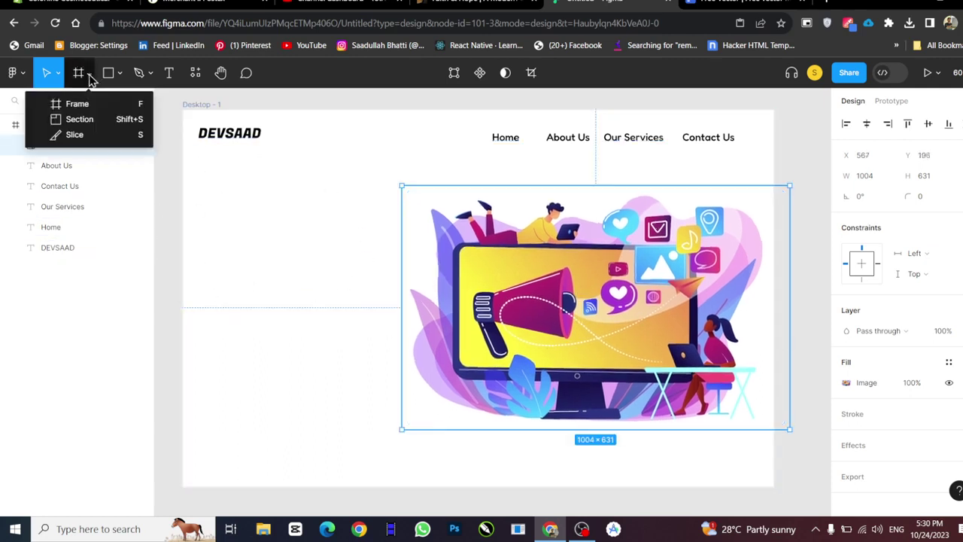
click(171, 73)
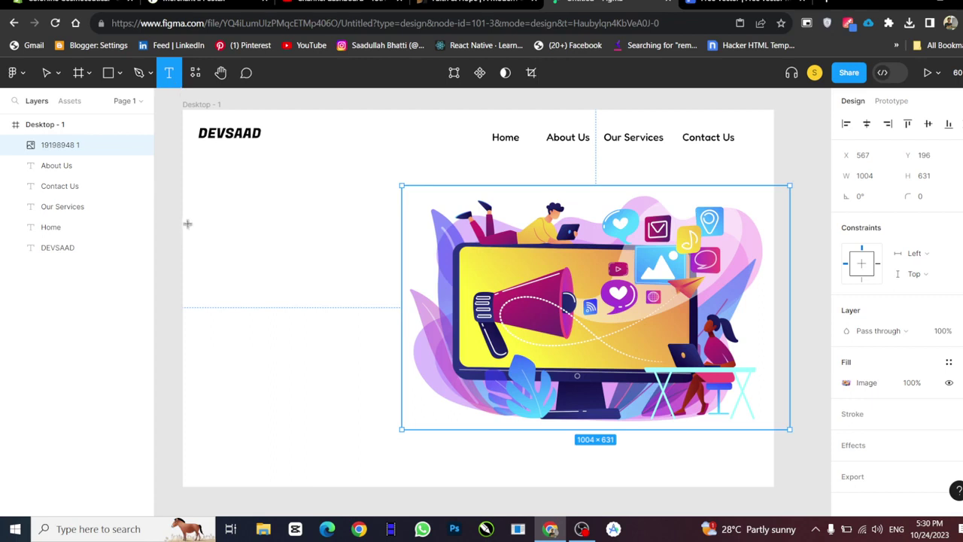
- Type 'Best Digital Marketing Company' into a text box on the frame's left and select it
mouse_move(188, 224)
mouse_down()
mouse_move(343, 376)
mouse_move(359, 359)
mouse_up()
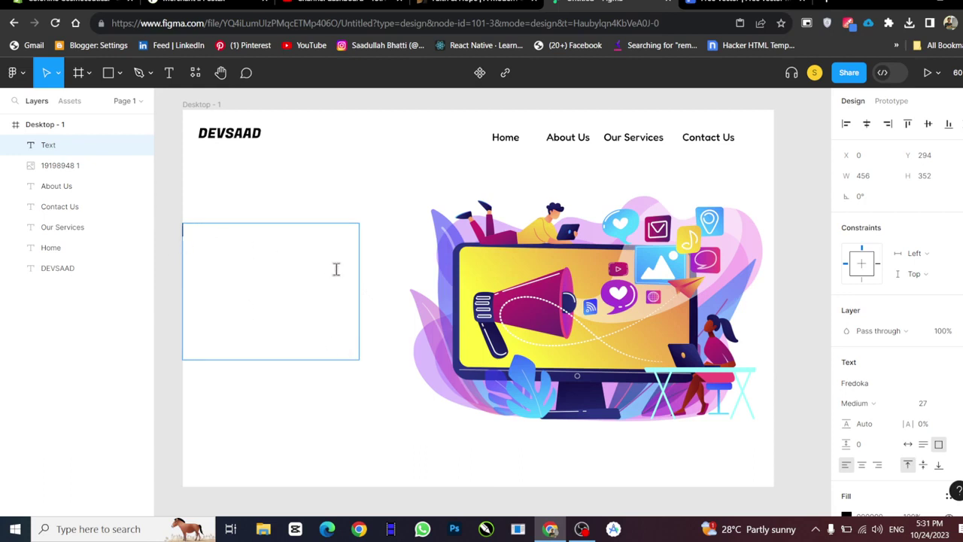
text(BEST DI)
text(GI)
key(BackSpace)
key(BackSpace)
key(BackSpace)
key(BackSpace)
key(BackSpace)
key(BackSpace)
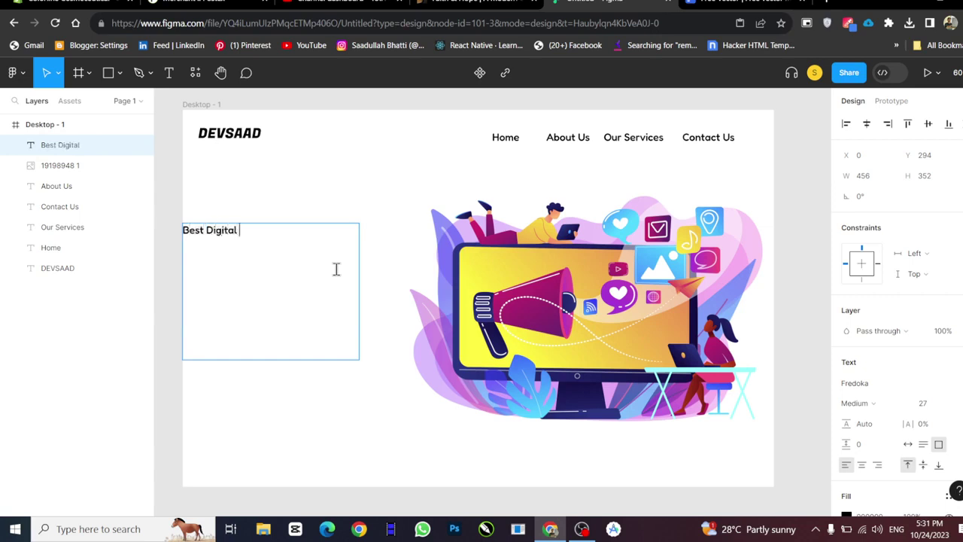
text(arketing)
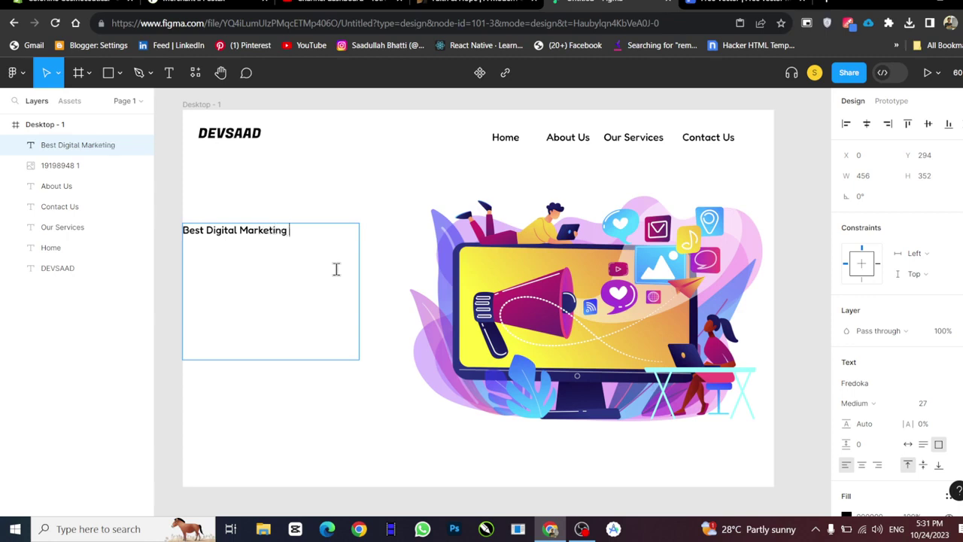
text(ompany)
key(ctrl+a)
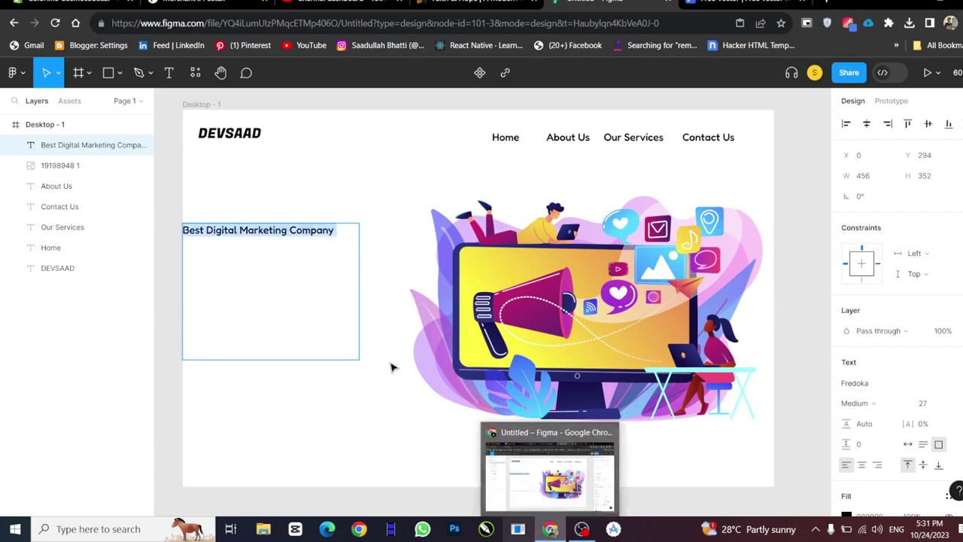
- Increase the heading font size step by step to 40, 50, then 80
click(945, 405)
text(40)
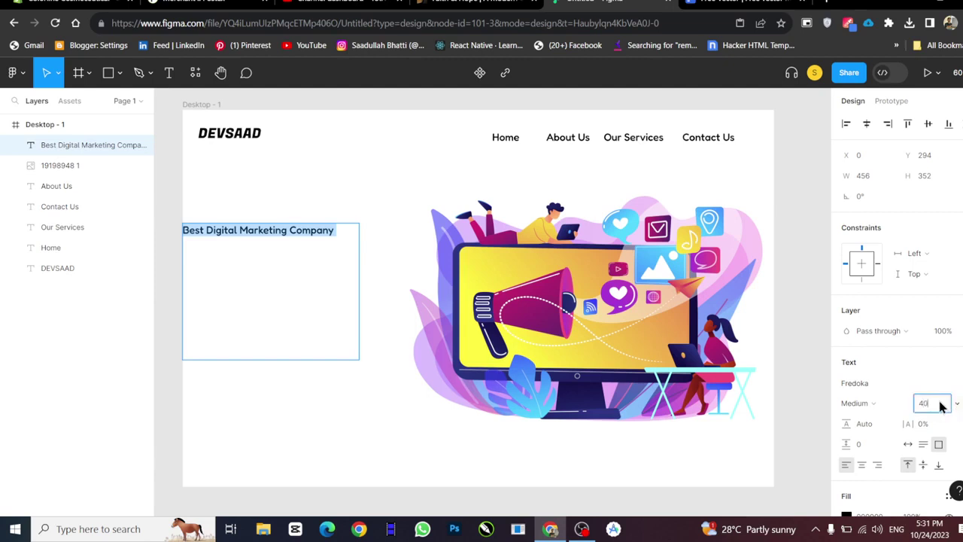
key(Return)
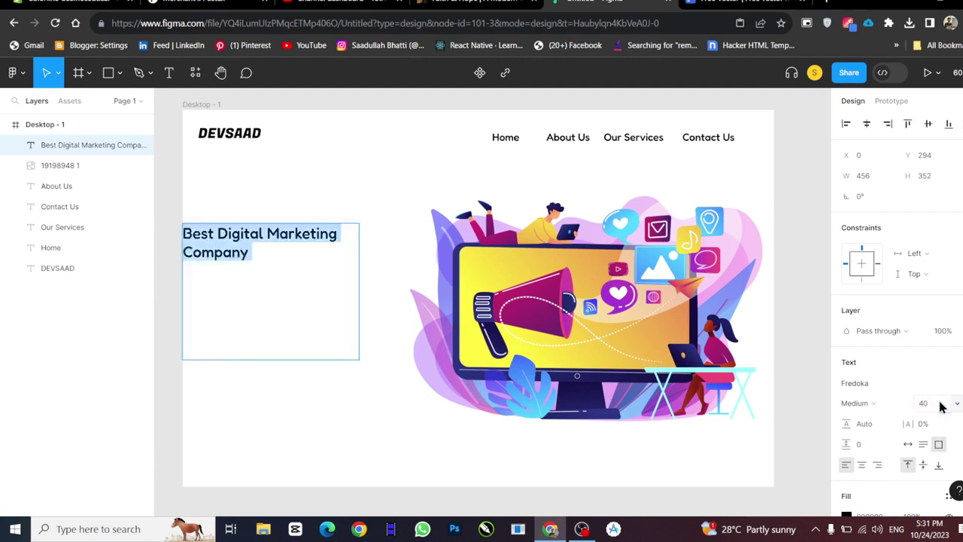
click(940, 405)
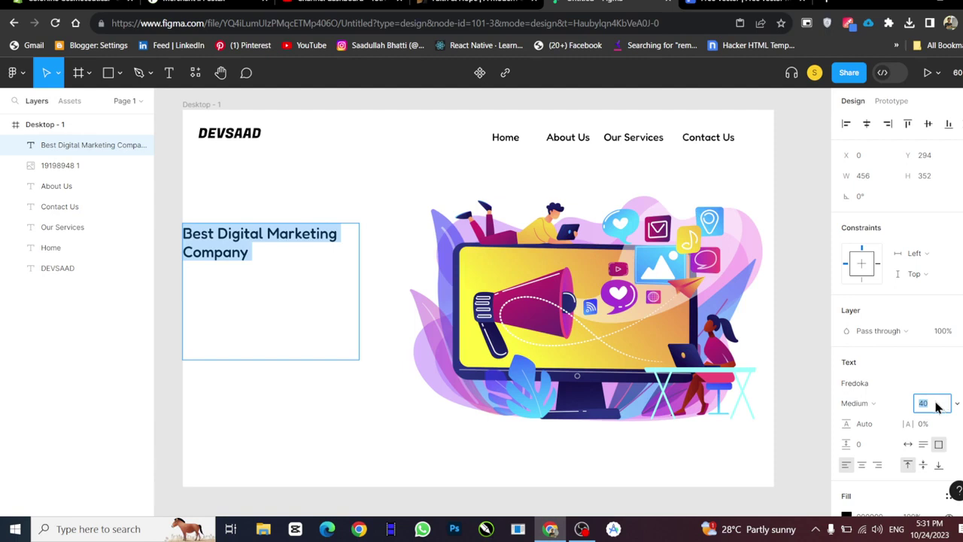
text(50)
key(Return)
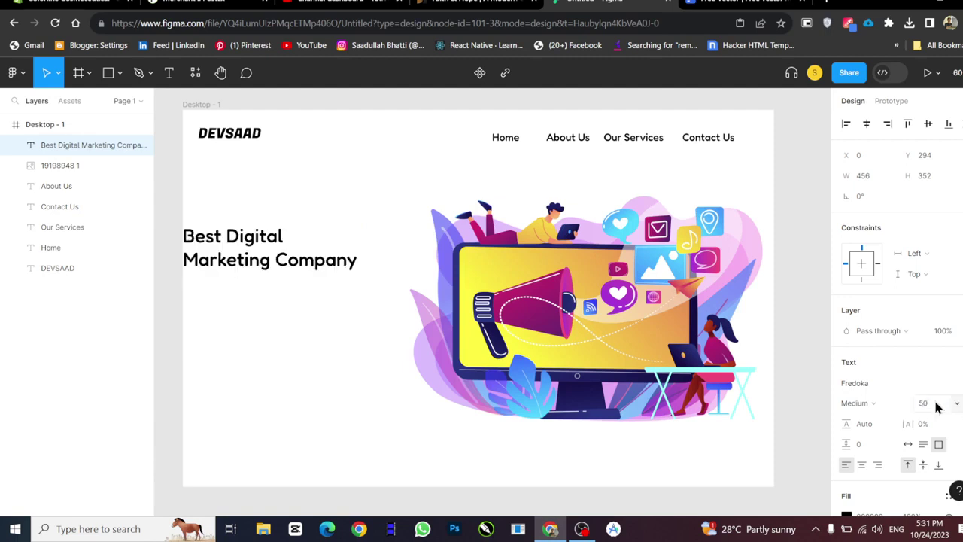
click(930, 405)
text(80)
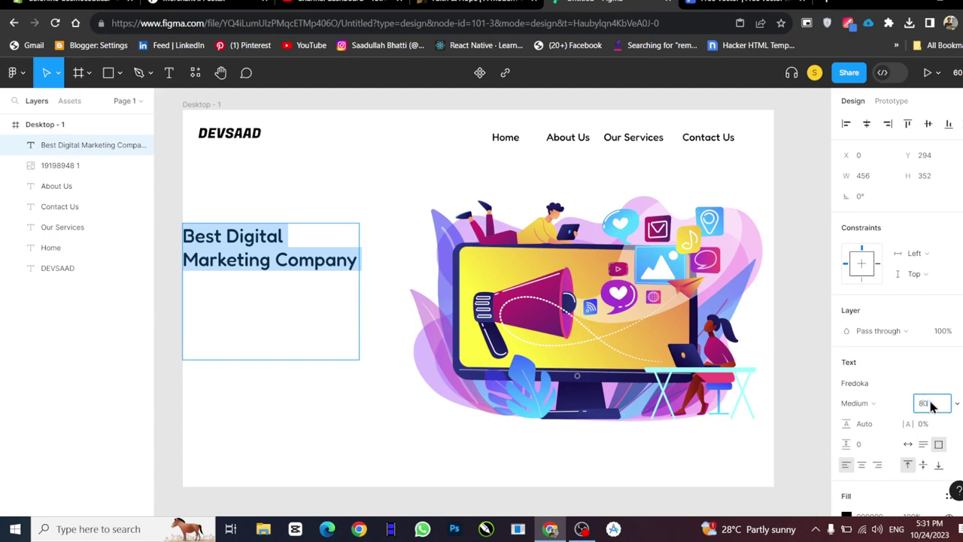
key(Return)
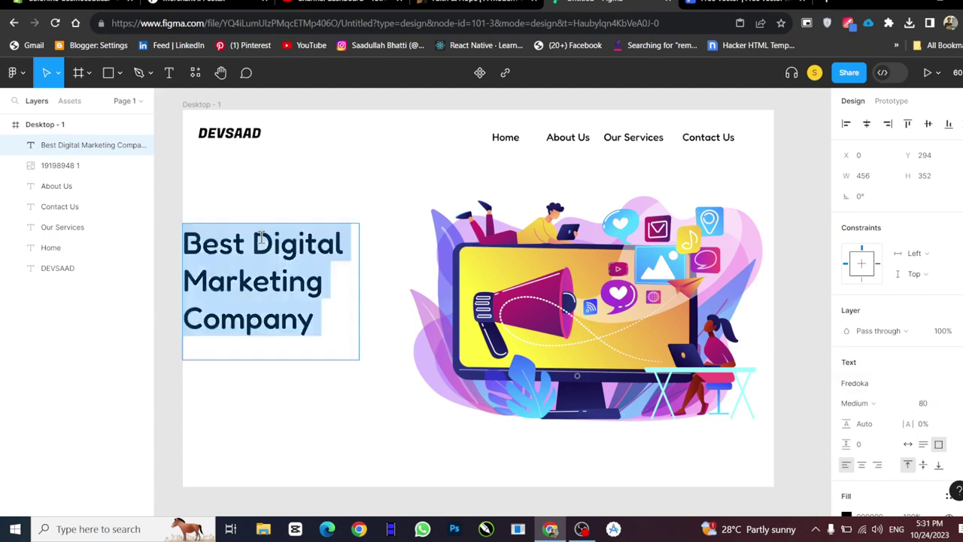
- Set the heading to size 100 and widen its box to 545 × 372 across three lines
double_click(262, 238)
click(267, 265)
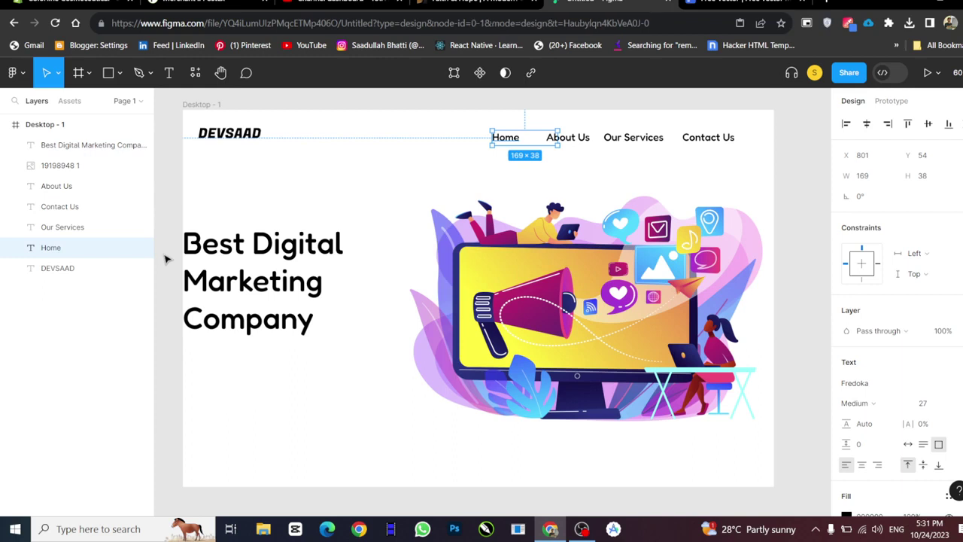
click(256, 281)
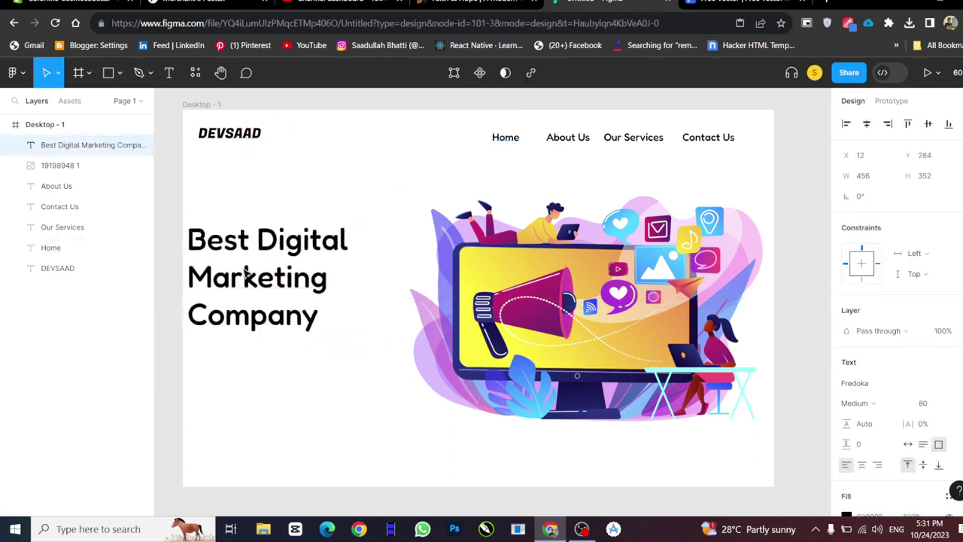
drag(256, 281, 264, 279)
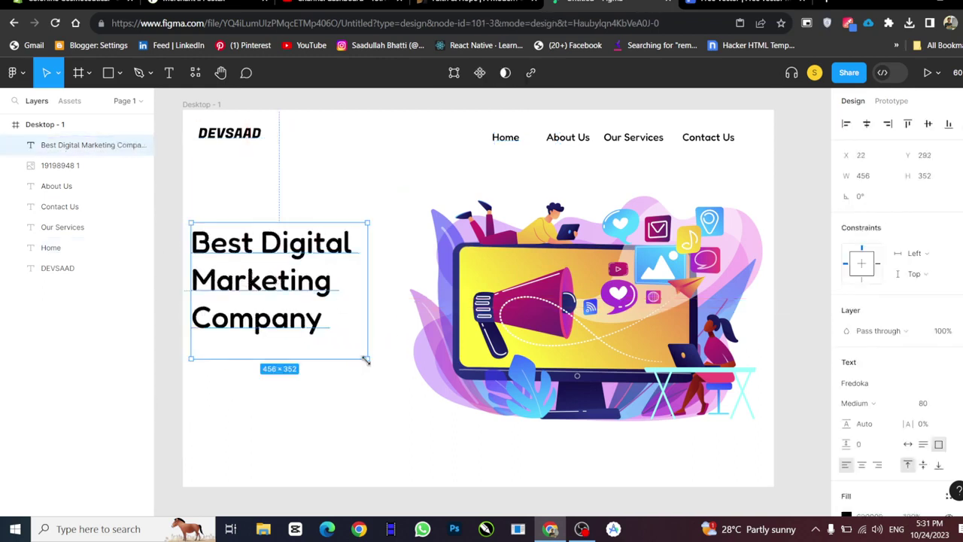
mouse_move(365, 361)
mouse_down()
mouse_move(386, 384)
mouse_move(368, 373)
mouse_up()
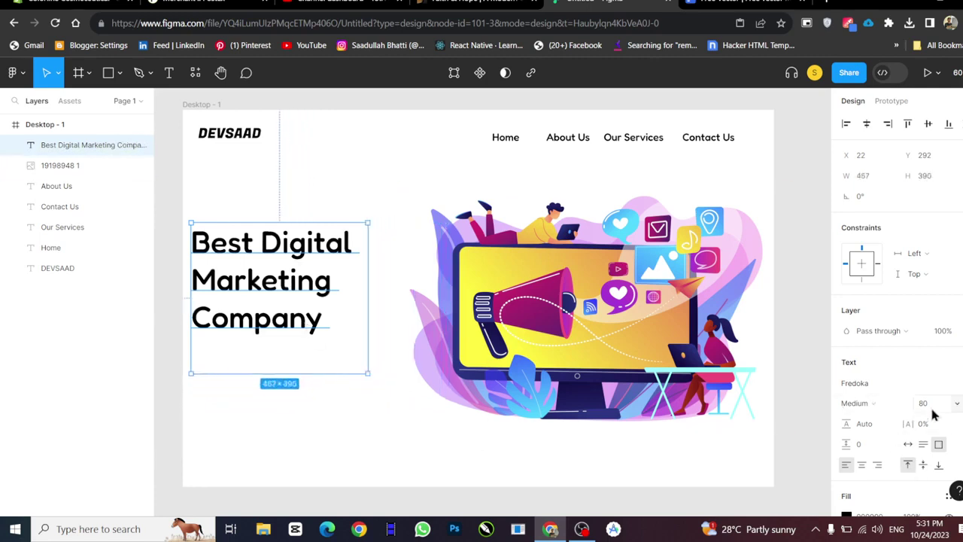
click(929, 407)
text(100)
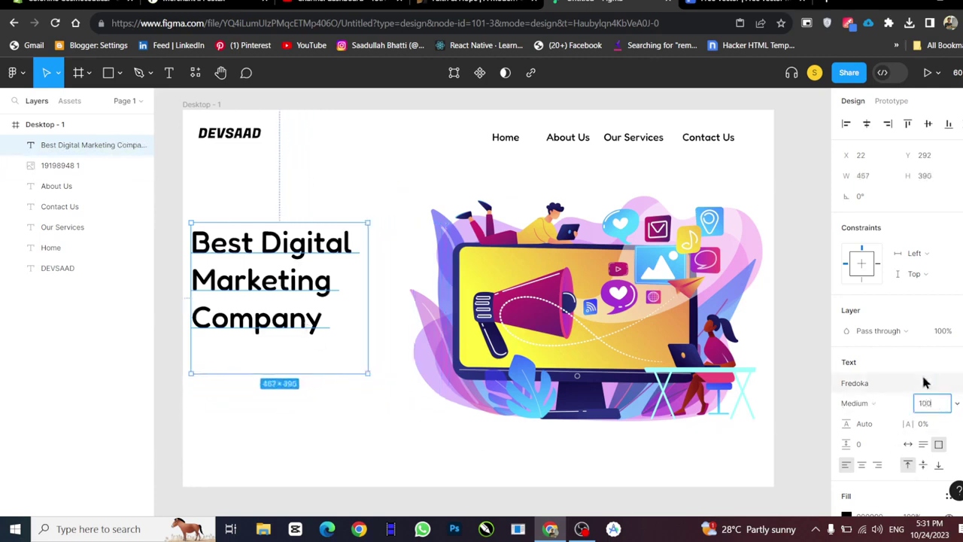
key(Return)
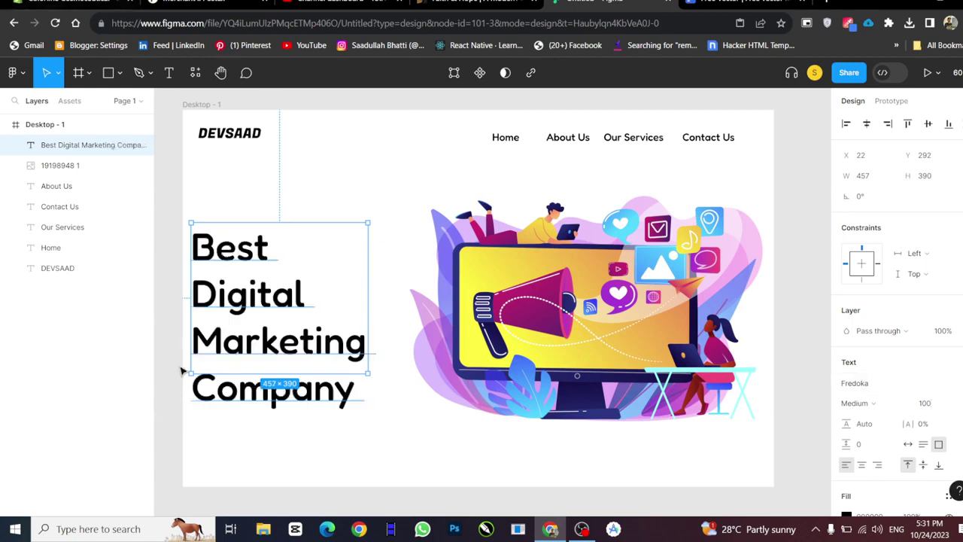
click(181, 370)
click(284, 354)
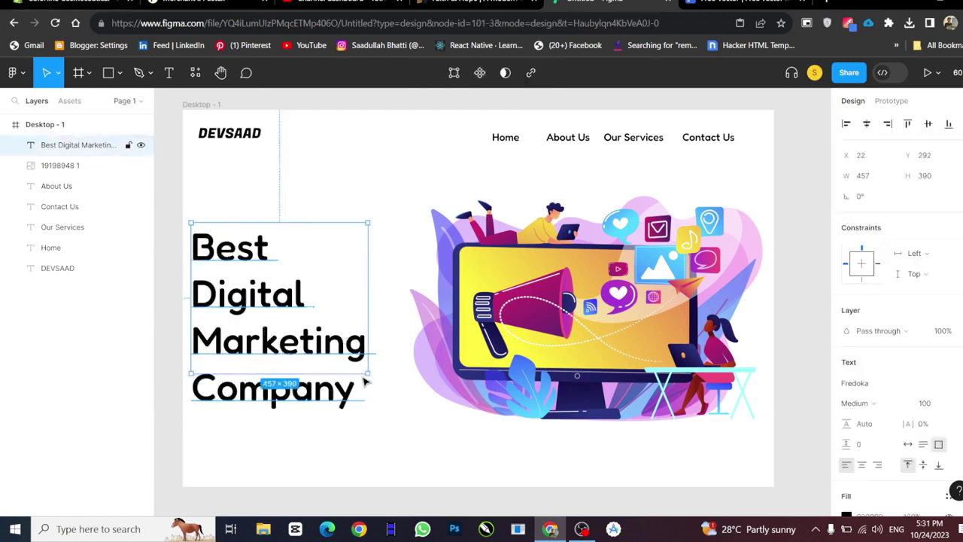
mouse_move(367, 373)
mouse_down()
mouse_move(420, 363)
mouse_move(402, 367)
mouse_up()
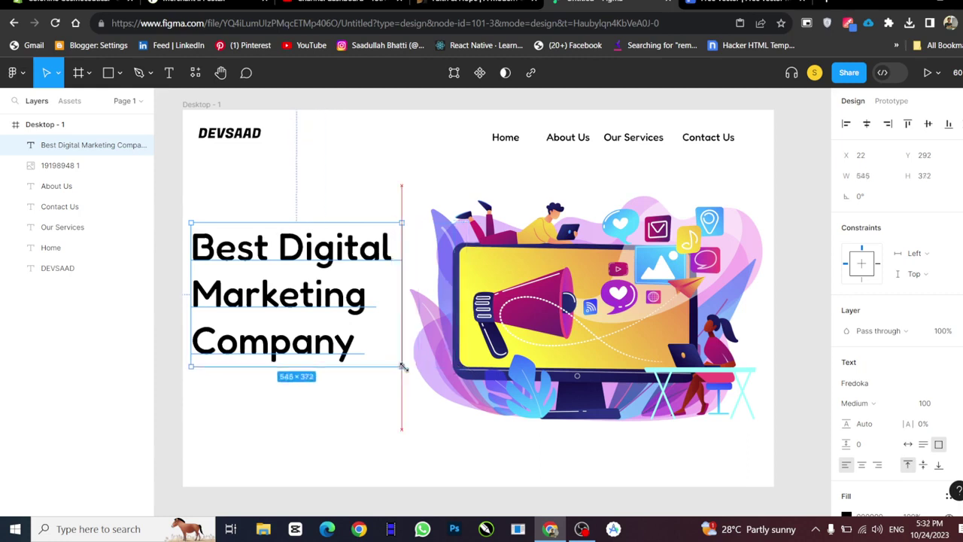
- Align the heading and illustration using the red guides, then minimize the browser window
click(163, 382)
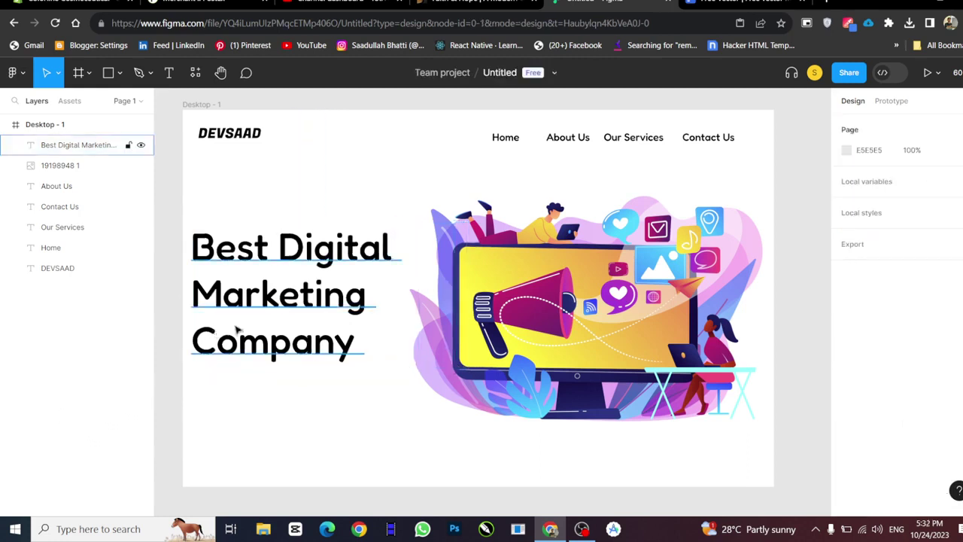
mouse_move(236, 329)
mouse_down()
mouse_move(241, 340)
mouse_move(254, 317)
mouse_up()
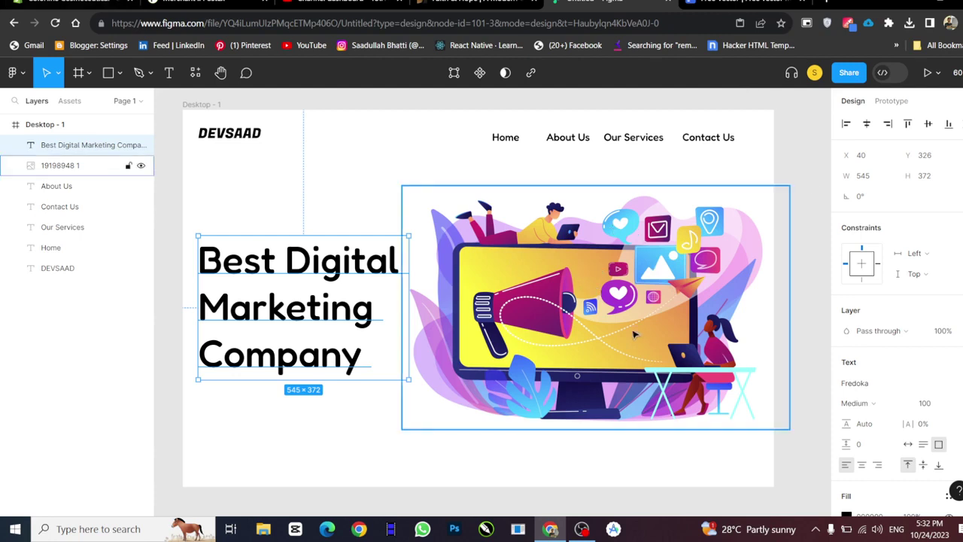
drag(634, 335, 641, 324)
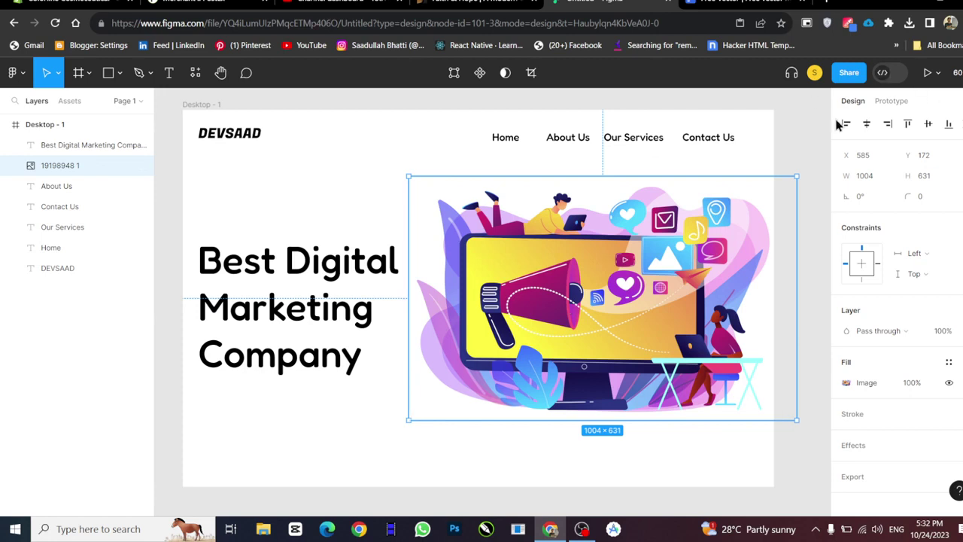
click(790, 158)
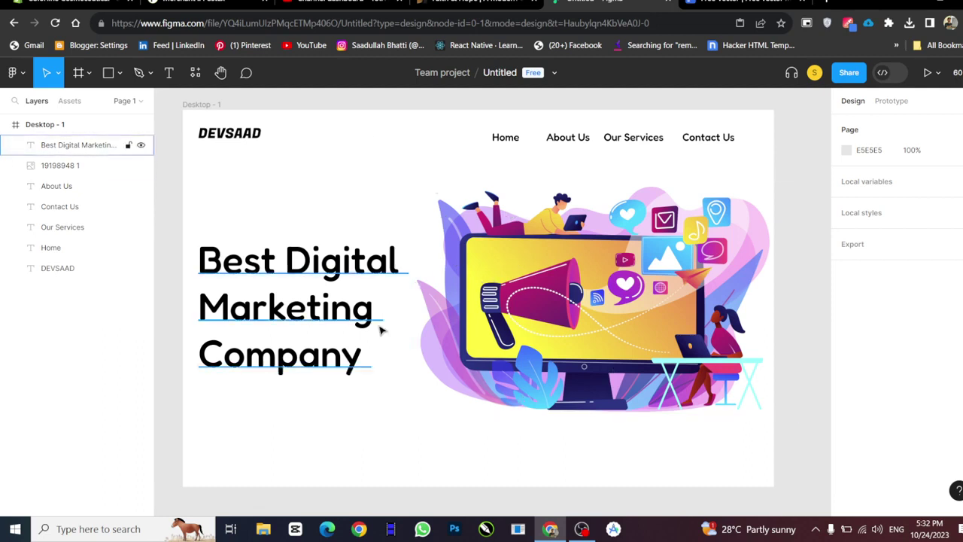
click(280, 316)
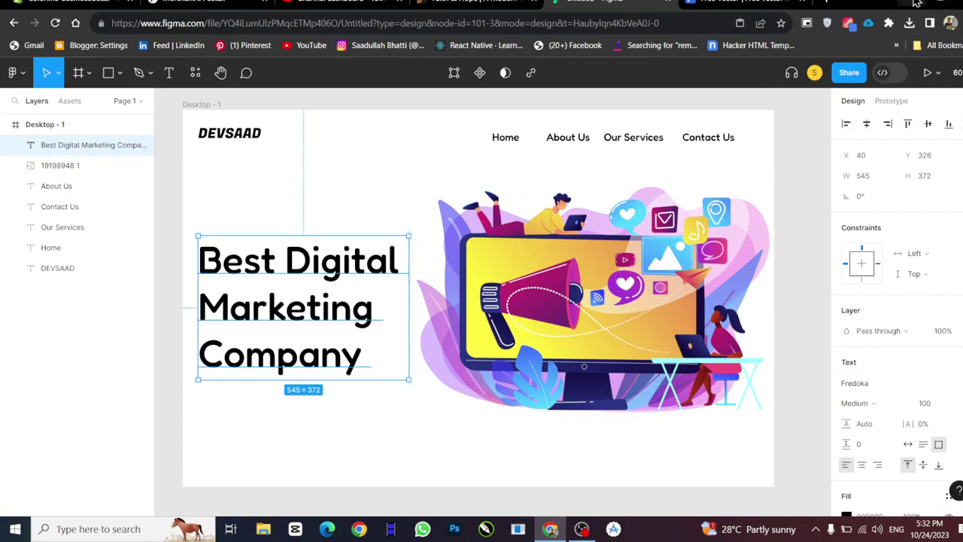
click(917, 3)
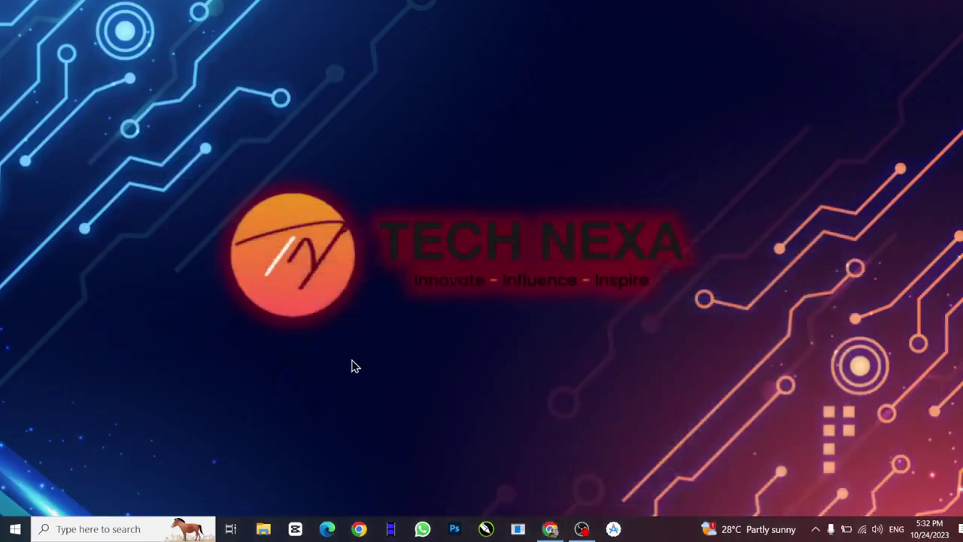